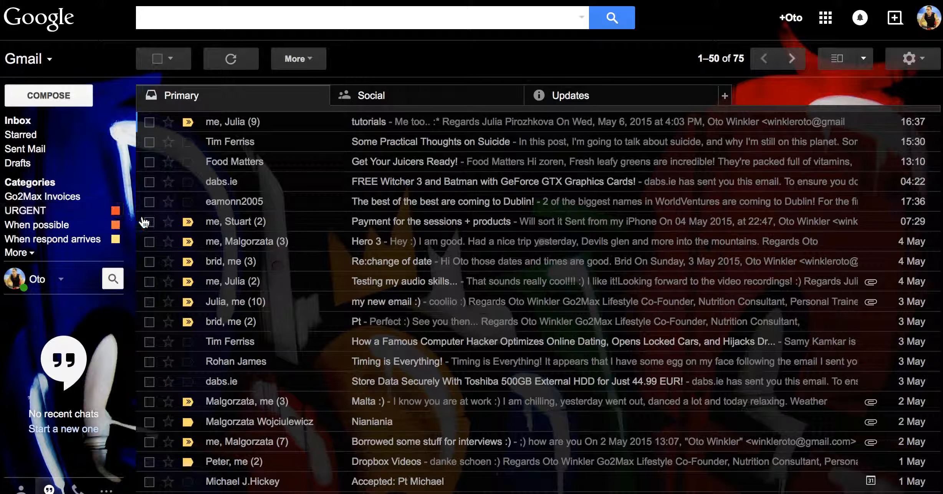
- Move the "Some Practical Thoughts on Suicide" conversation to the URGENT label, and undo the move
{"action": "left_click", "coordinate": [152, 143]}
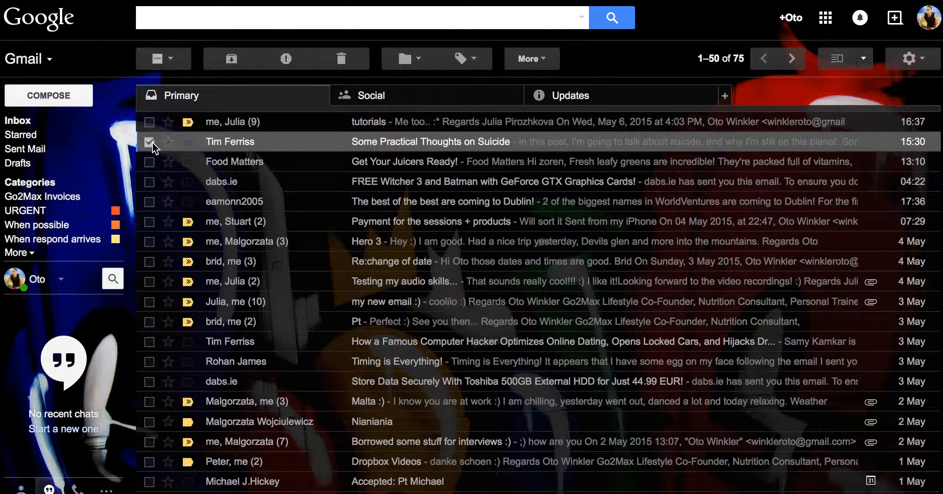
{"action": "left_click", "coordinate": [428, 61]}
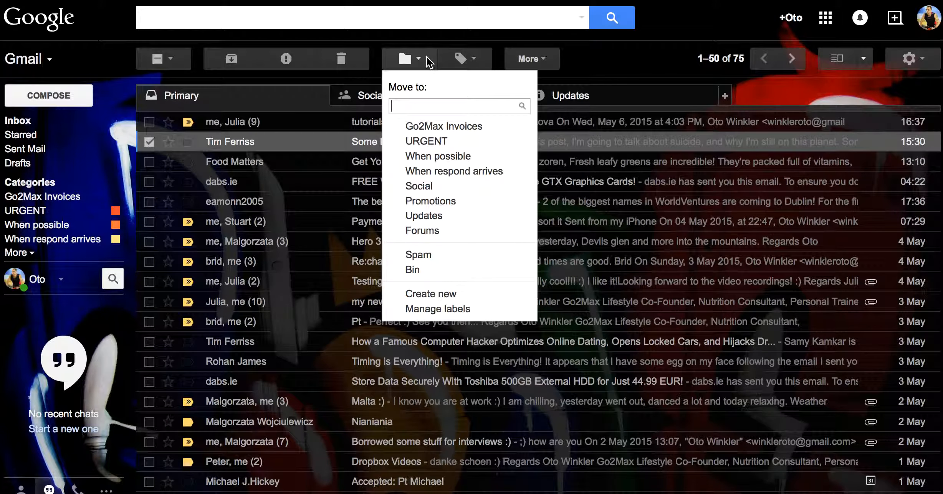
{"action": "left_click", "coordinate": [432, 142]}
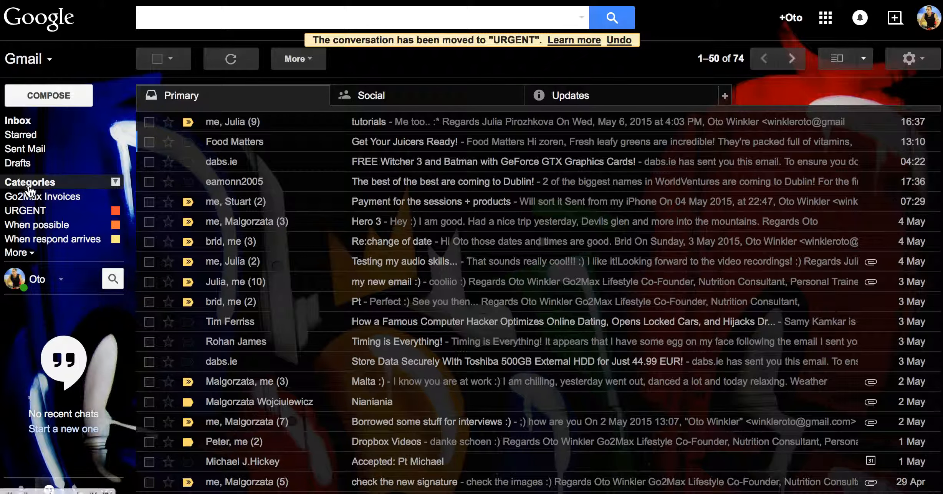
{"action": "left_click", "coordinate": [624, 41]}
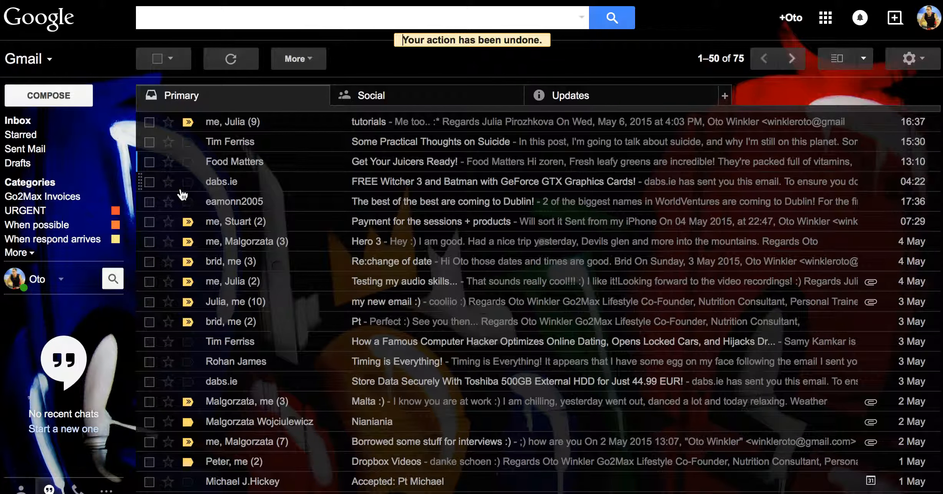
- Apply the URGENT label to the "tutorials" and "Some Practical Thoughts on Suicide" conversations
{"action": "left_click", "coordinate": [150, 141]}
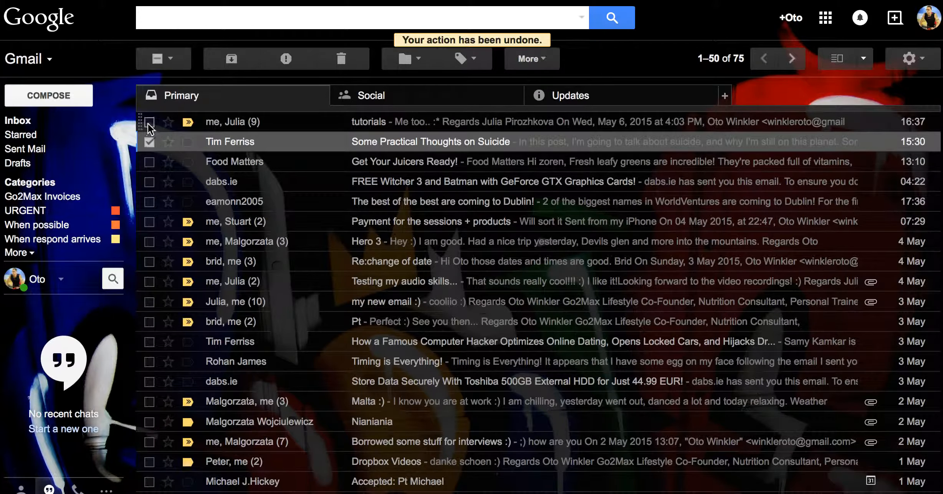
{"action": "left_click", "coordinate": [148, 123]}
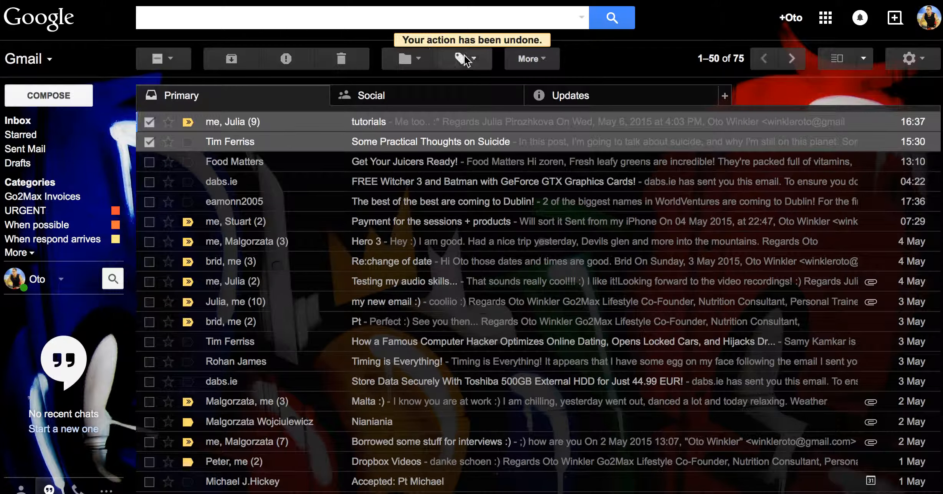
{"action": "left_click", "coordinate": [472, 60]}
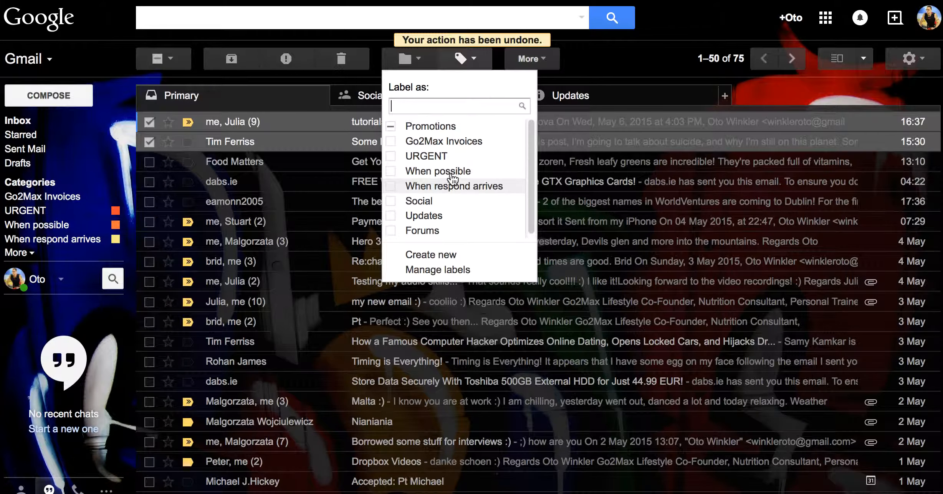
{"action": "left_click", "coordinate": [438, 157]}
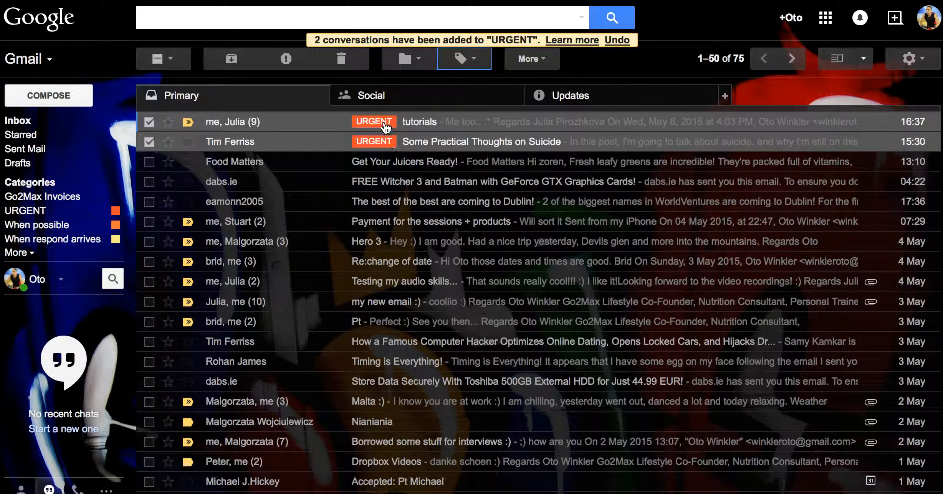
{"action": "left_click", "coordinate": [418, 61]}
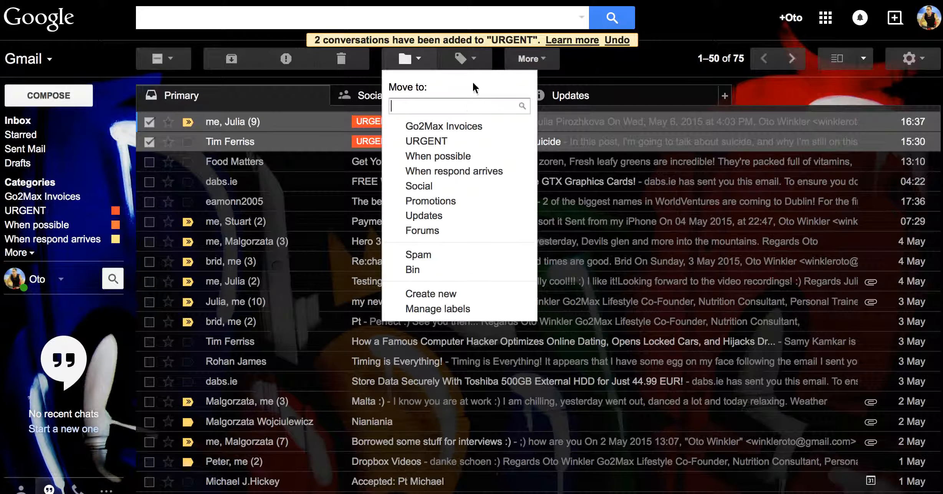
{"action": "left_click", "coordinate": [420, 56]}
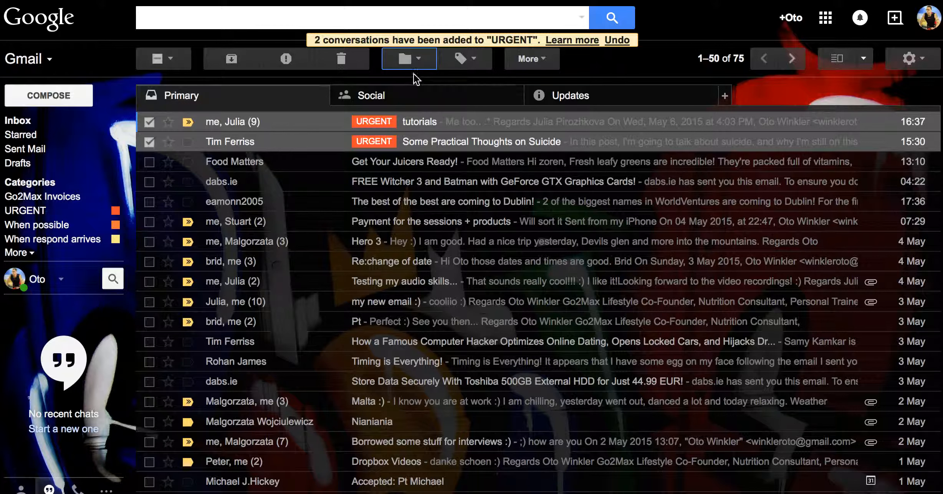
- Remove the URGENT label from the two selected conversations and deselect them
{"action": "left_click", "coordinate": [480, 61]}
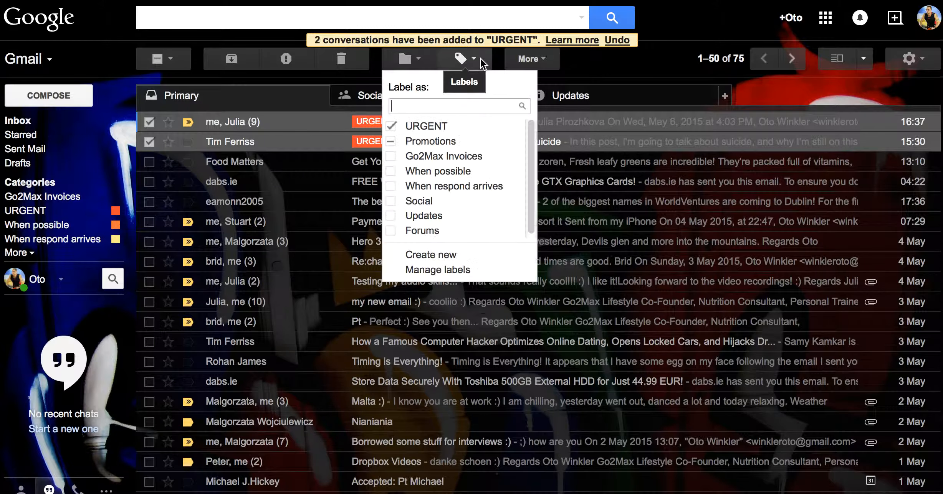
{"action": "left_click", "coordinate": [391, 126]}
{"action": "left_click", "coordinate": [418, 255]}
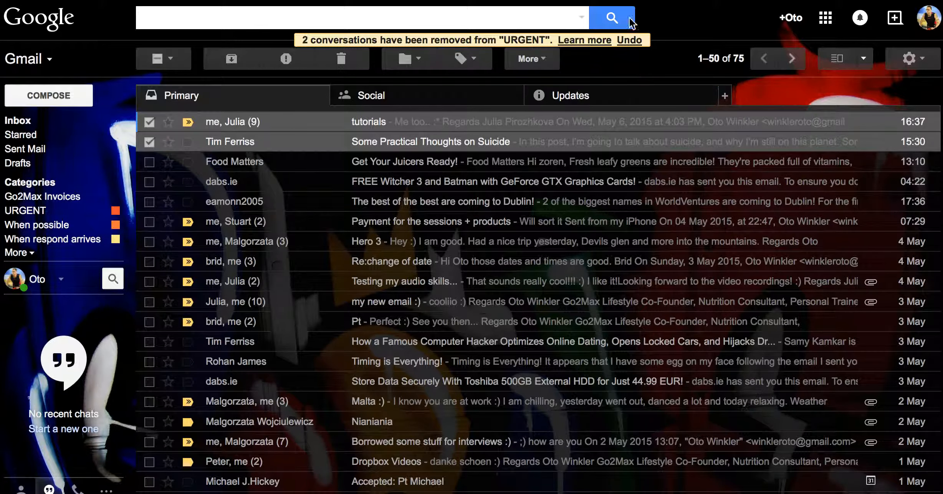
{"action": "left_click", "coordinate": [149, 122]}
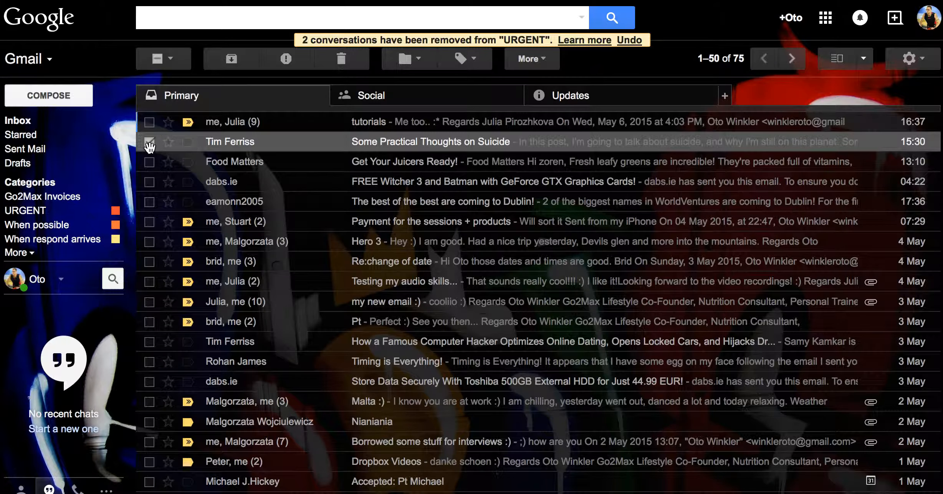
{"action": "left_click", "coordinate": [150, 142]}
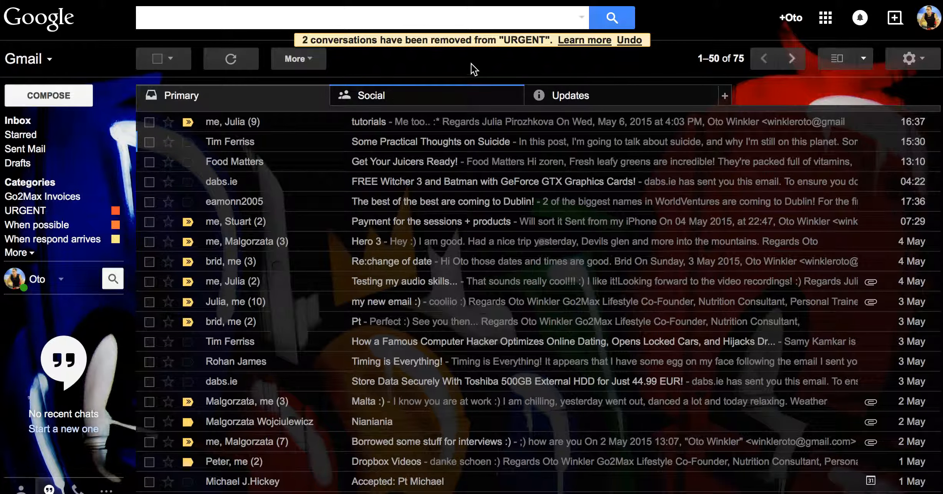
- Open label management from the "tutorials" conversation's labels, review the label visibility settings, and return to the inbox
{"action": "left_click", "coordinate": [148, 122]}
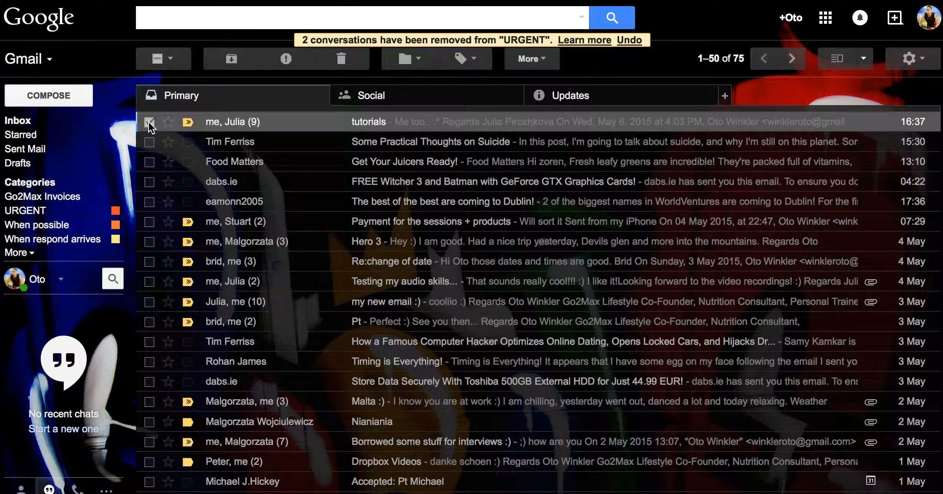
{"action": "left_click", "coordinate": [463, 56]}
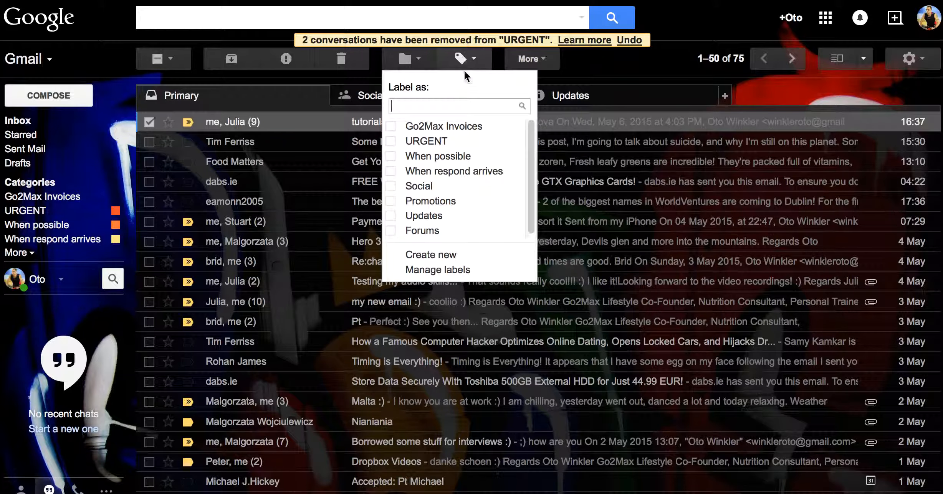
{"action": "left_click", "coordinate": [446, 273]}
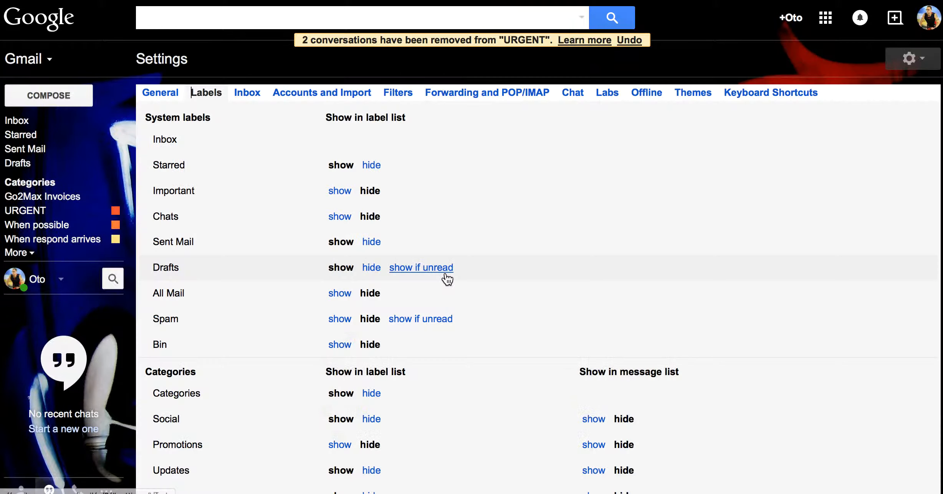
{"action": "scroll", "coordinate": [499, 257], "scroll_direction": "down", "scroll_amount": 5}
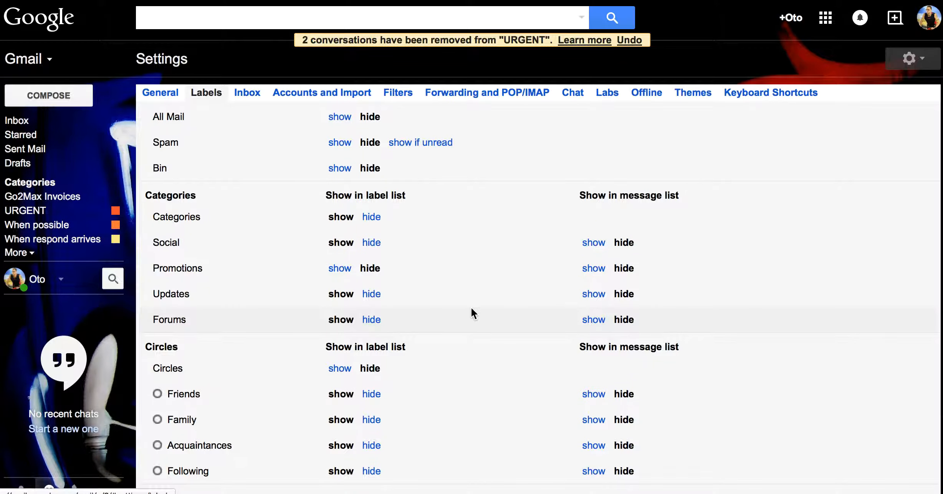
{"action": "scroll", "coordinate": [470, 307], "scroll_direction": "down", "scroll_amount": 8}
{"action": "scroll", "coordinate": [456, 309], "scroll_direction": "up", "scroll_amount": 3}
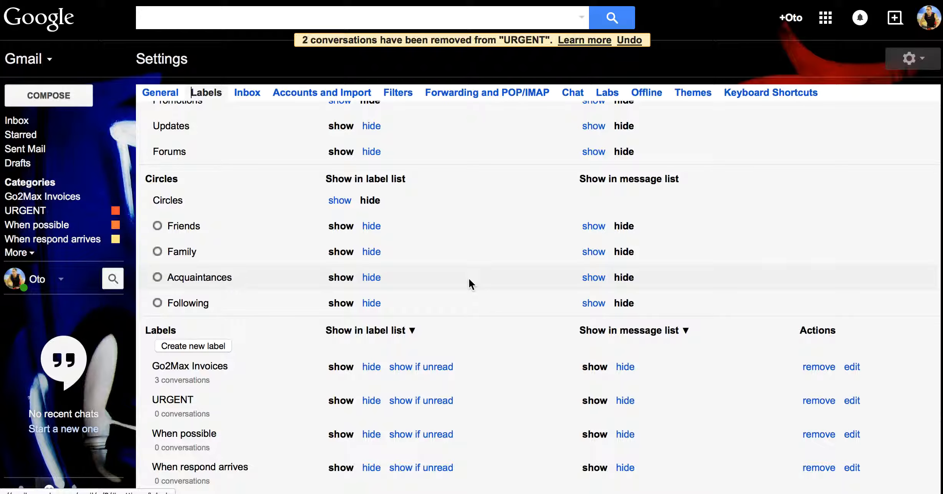
{"action": "scroll", "coordinate": [464, 282], "scroll_direction": "up", "scroll_amount": 10}
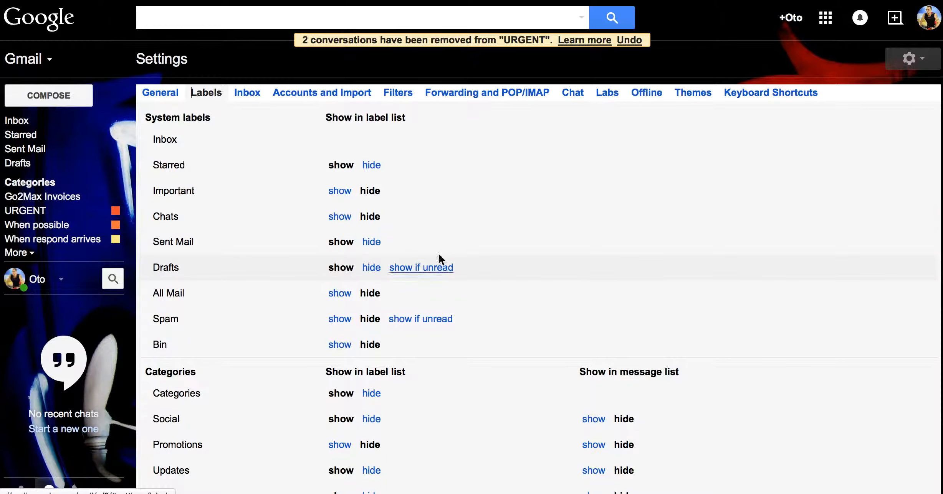
{"action": "left_click", "coordinate": [33, 121]}
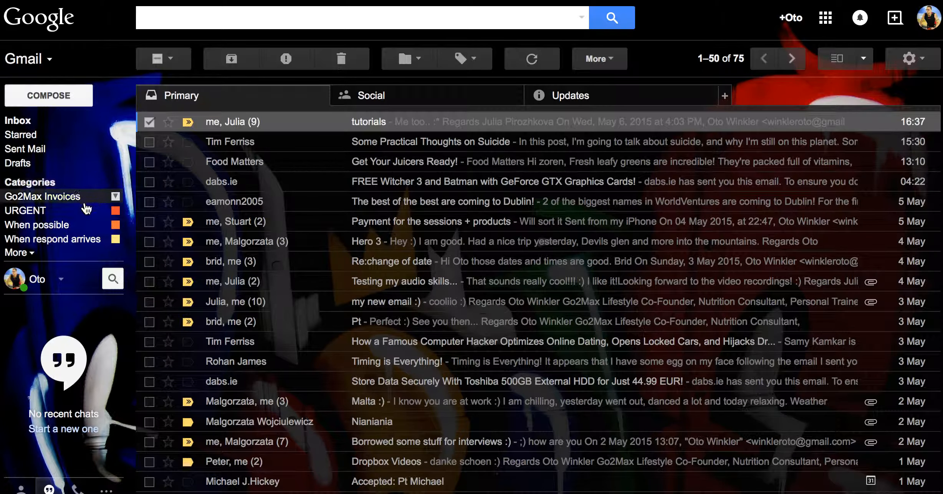
- Look at the options of the URGENT, When possible and When respond arrives labels, and deselect the "tutorials" conversation
{"action": "left_click", "coordinate": [115, 211]}
{"action": "left_click", "coordinate": [115, 211]}
{"action": "left_click", "coordinate": [115, 224]}
{"action": "left_click", "coordinate": [116, 224]}
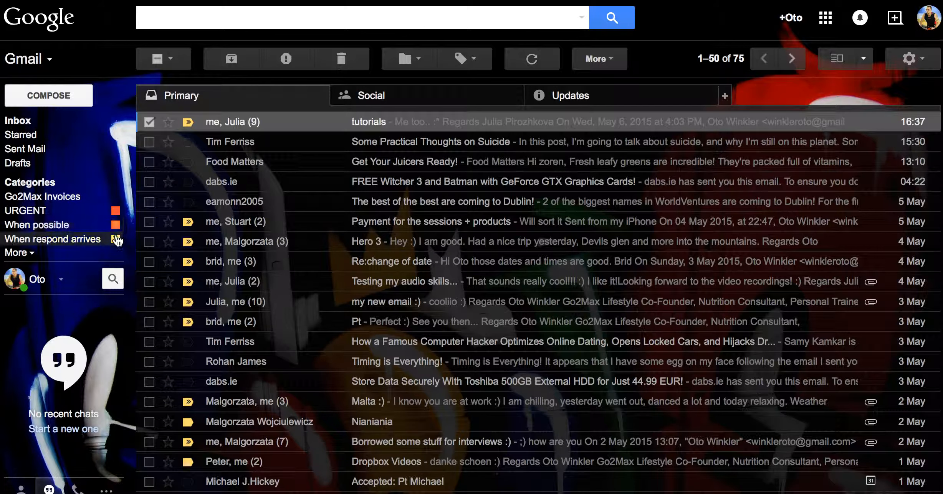
{"action": "left_click", "coordinate": [115, 239]}
{"action": "left_click", "coordinate": [116, 239]}
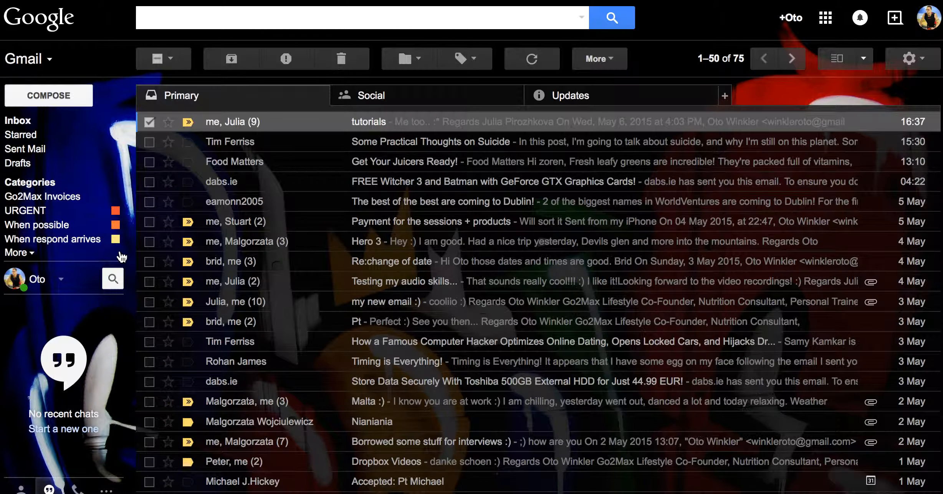
{"action": "left_click", "coordinate": [149, 122]}
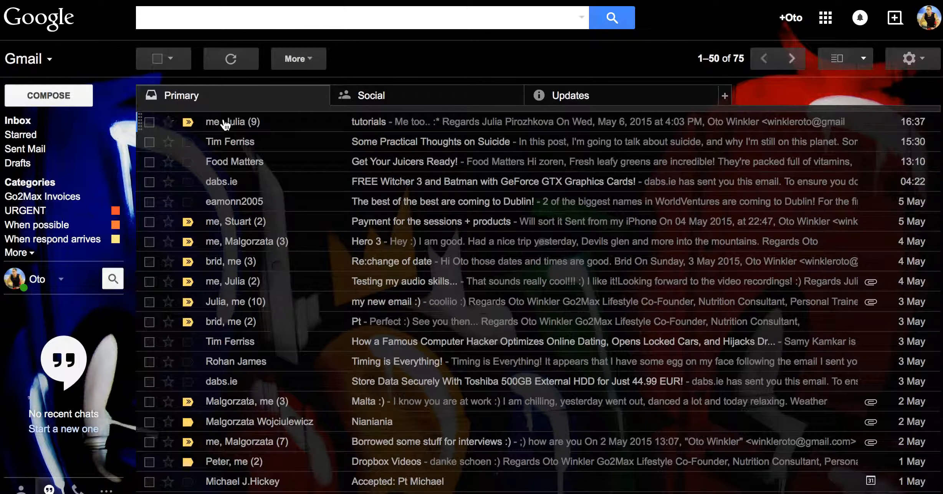
- View the Social and Updates categories and the choice of inbox tabs, leaving the tabs unmodified and returning to Primary
{"action": "left_click", "coordinate": [397, 97]}
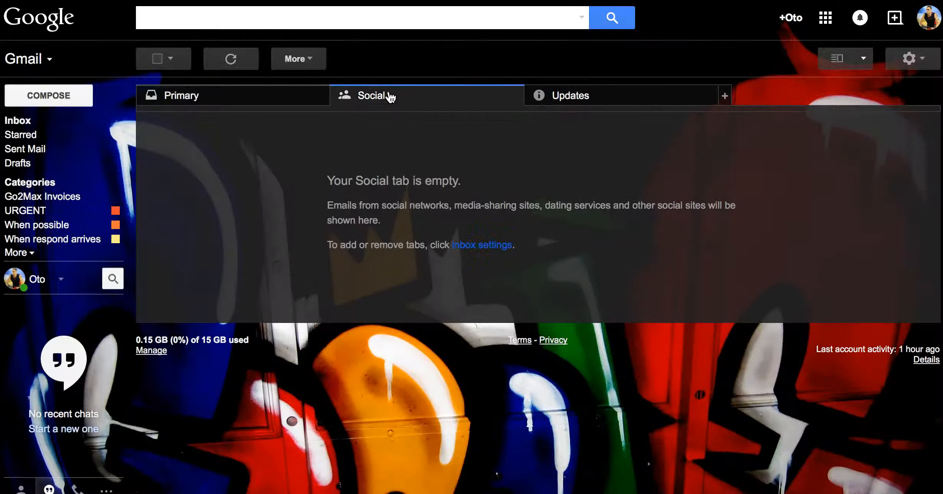
{"action": "left_click", "coordinate": [599, 96]}
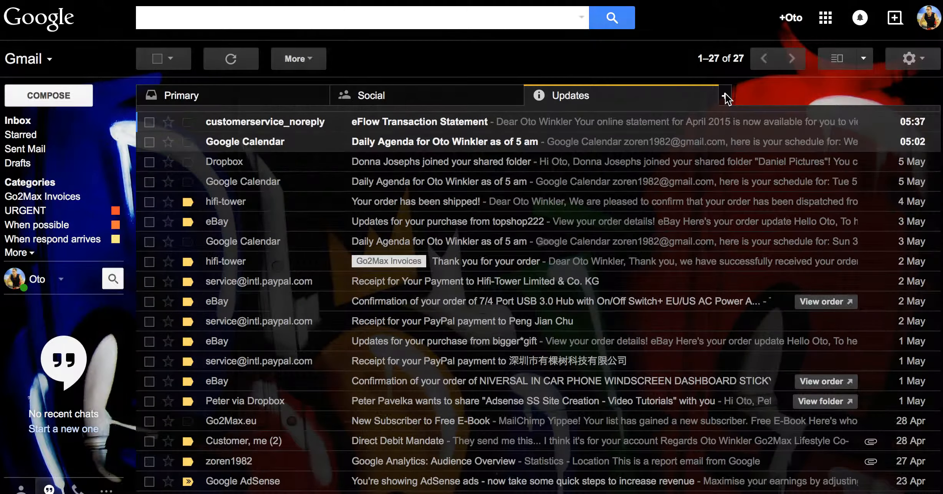
{"action": "left_click", "coordinate": [724, 96]}
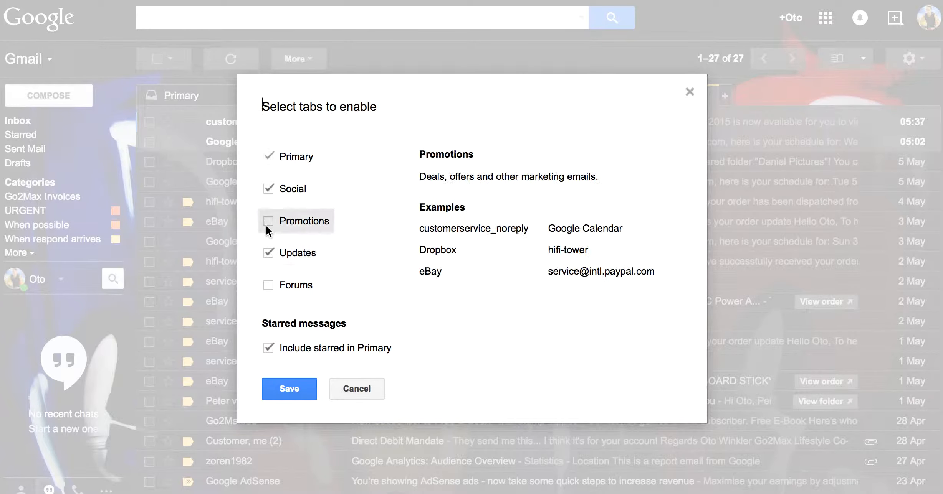
{"action": "left_click", "coordinate": [352, 396]}
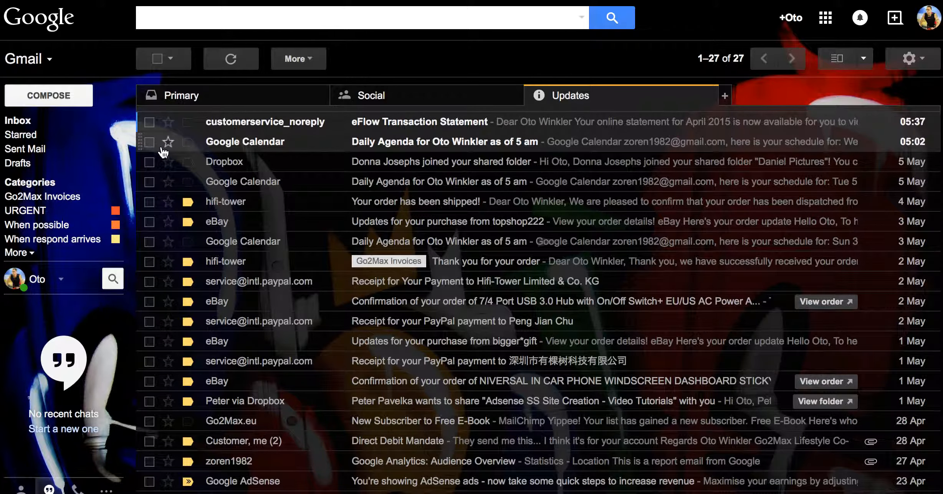
{"action": "left_click", "coordinate": [235, 102]}
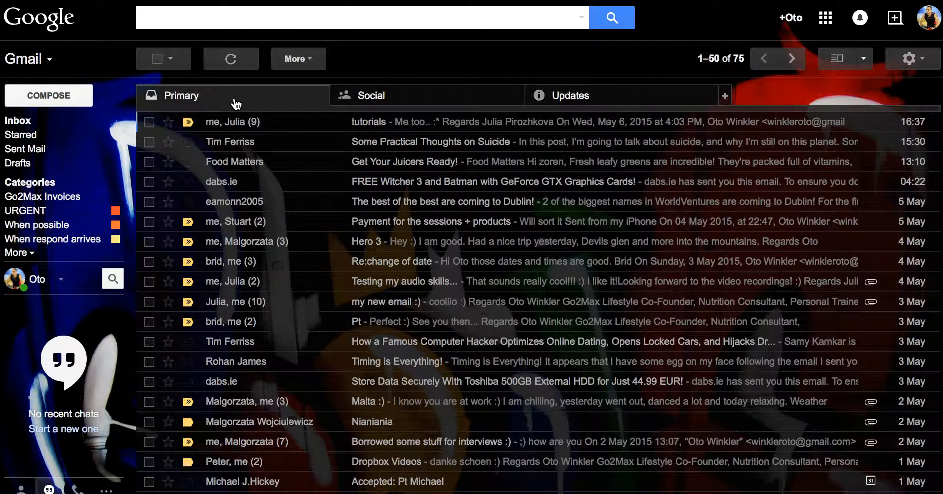
- Try to move the "Some Practical Thoughts on Suicide" conversation to Updates, cancel the move, and view the Updates category before returning to Primary
{"action": "left_click", "coordinate": [149, 141]}
{"action": "left_click_drag", "start_coordinate": [229, 145], "coordinate": [575, 89]}
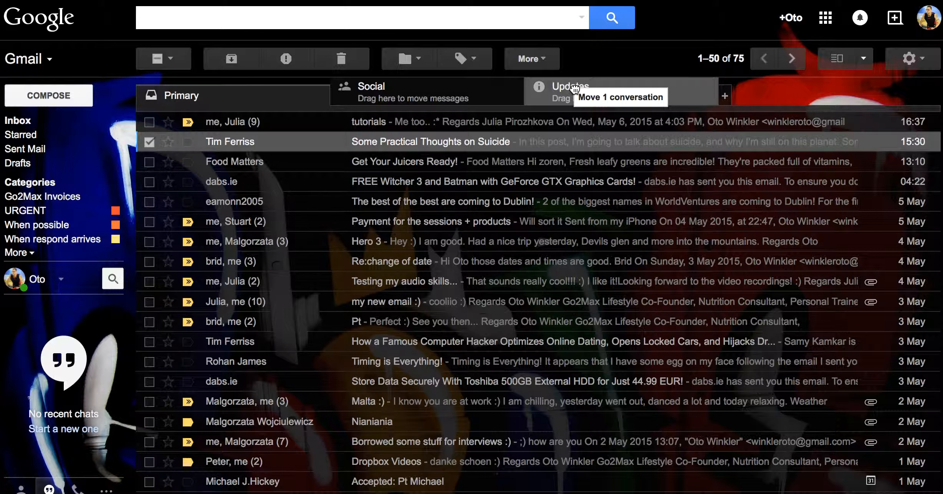
{"action": "left_click_drag", "start_coordinate": [569, 91], "coordinate": [188, 145]}
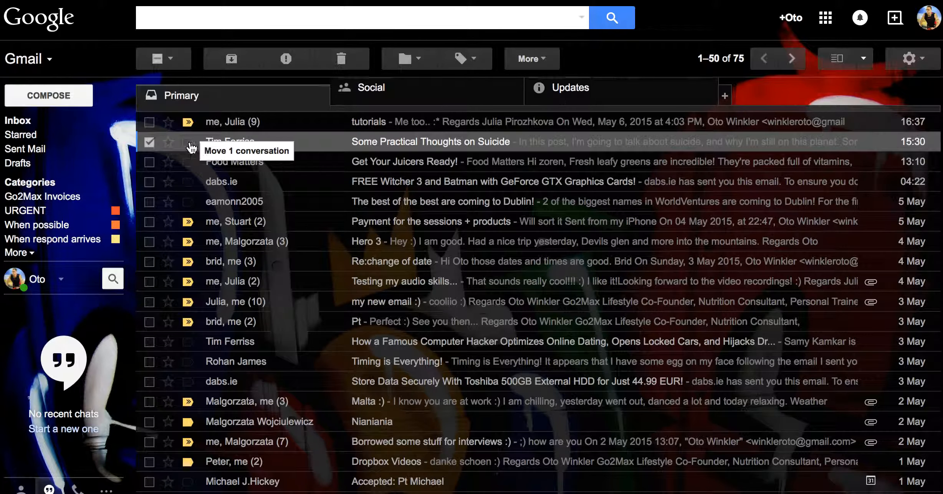
{"action": "left_click", "coordinate": [149, 142]}
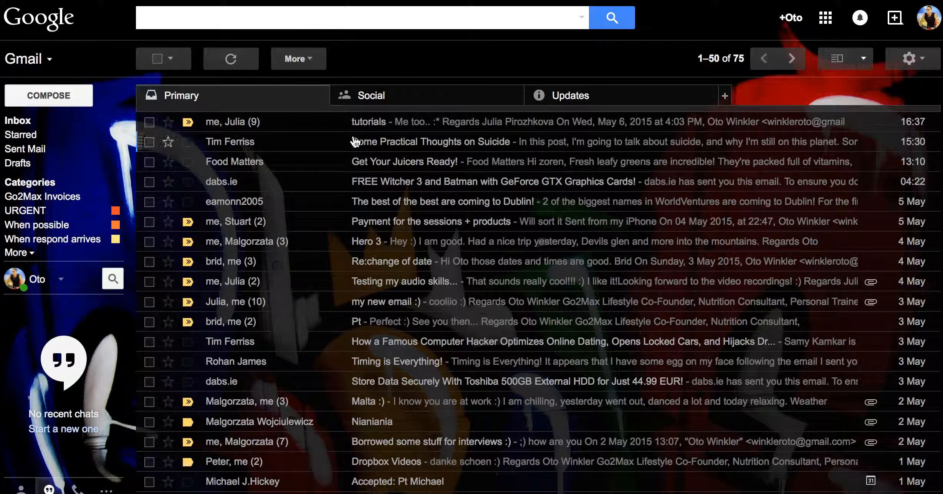
{"action": "left_click", "coordinate": [575, 102]}
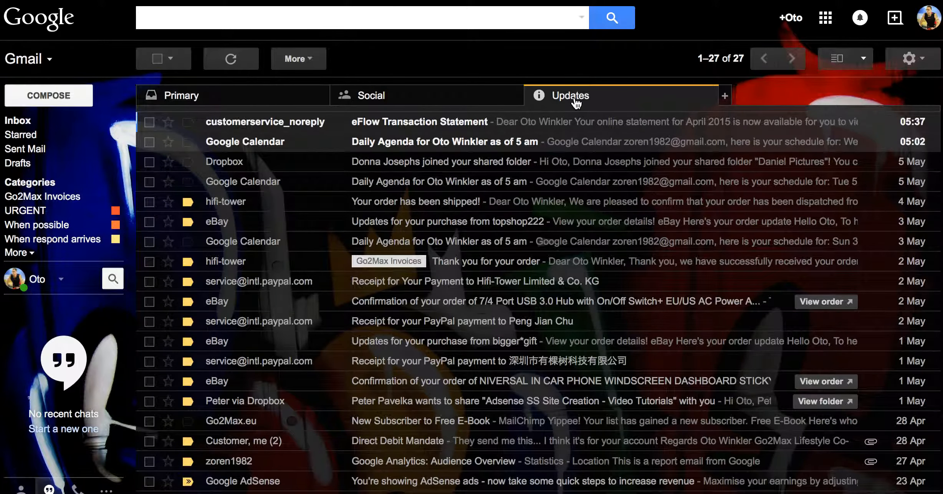
{"action": "left_click", "coordinate": [243, 99]}
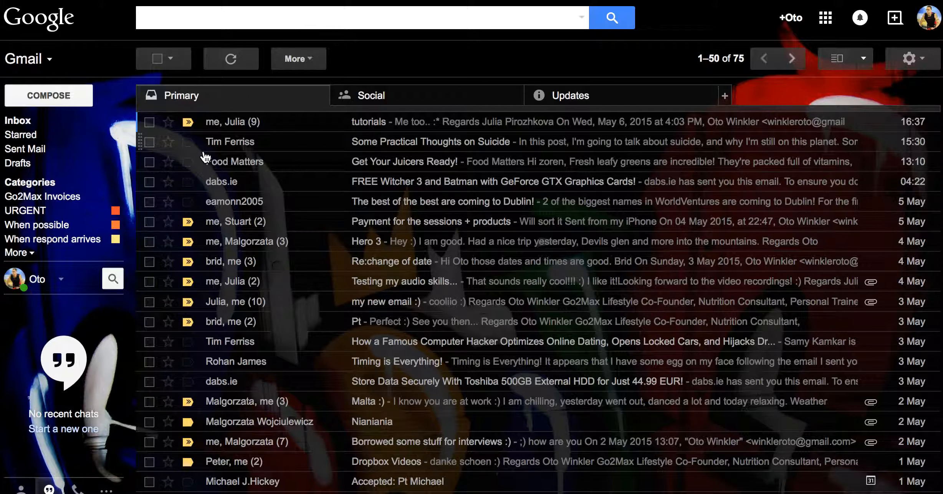
- Switch the inbox to the Vertical Split layout and preview the "Some Practical Thoughts on Suicide" and "Get Your Juicers Ready!" conversations
{"action": "left_click", "coordinate": [864, 58]}
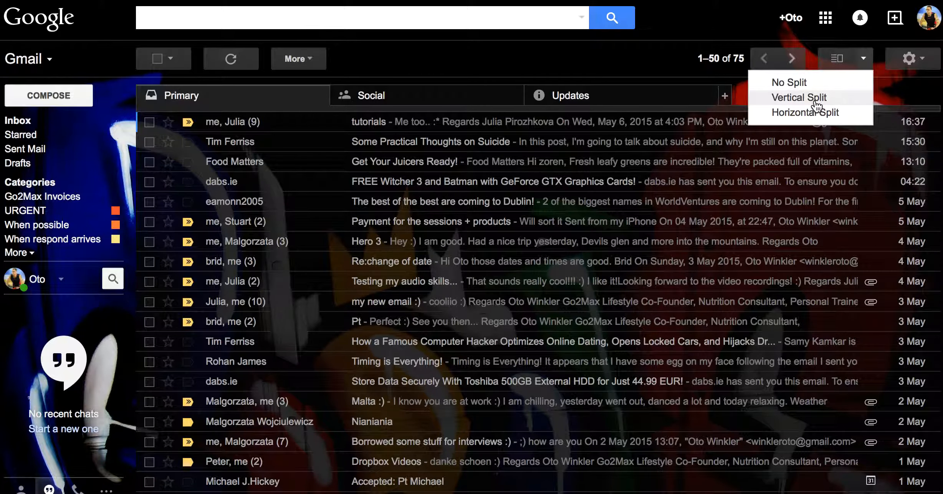
{"action": "left_click", "coordinate": [801, 99]}
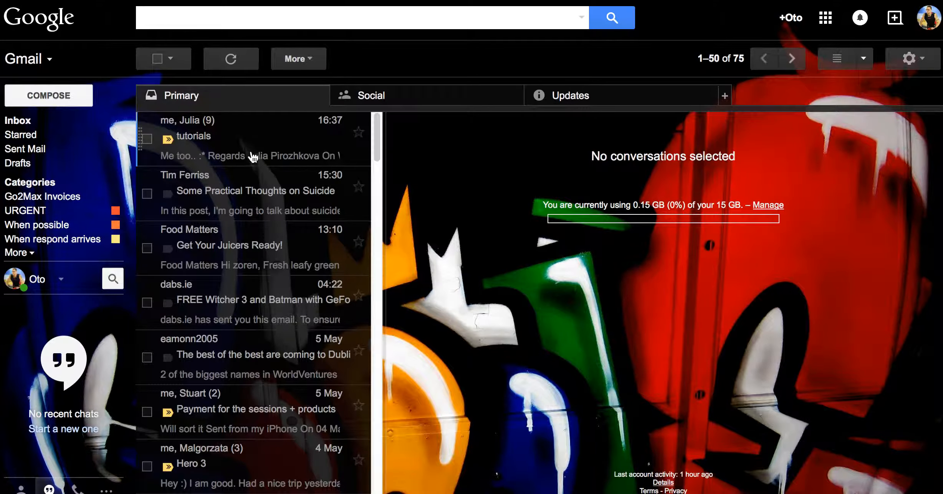
{"action": "left_click", "coordinate": [248, 190]}
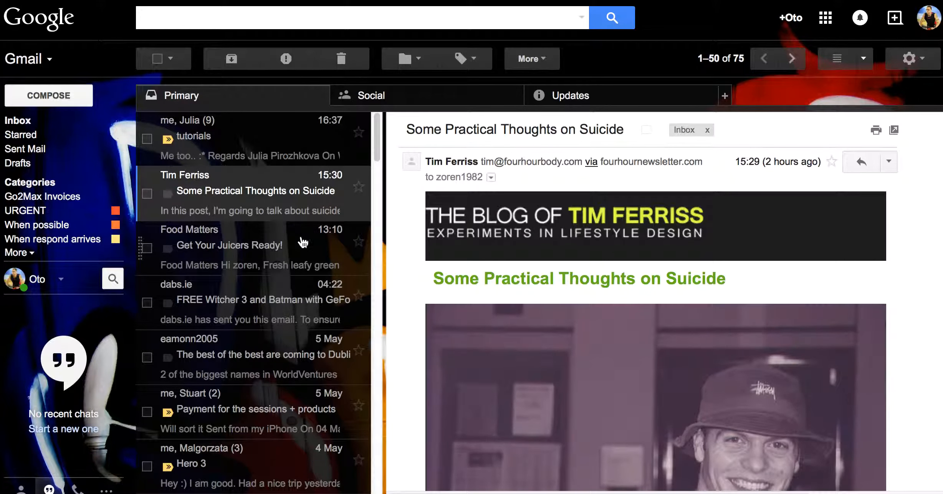
{"action": "left_click", "coordinate": [269, 257]}
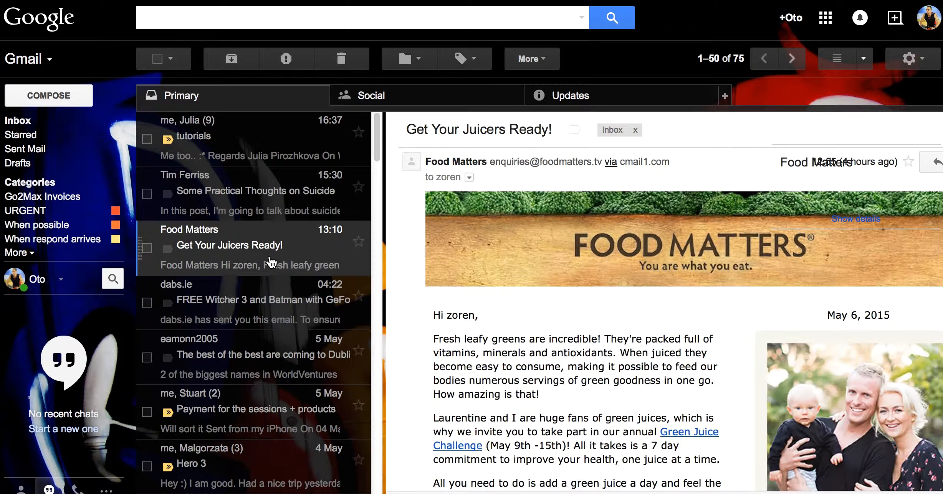
- Preview the dabs.ie conversation about the free Witcher 3 and Batman offer, select it, and delete it
{"action": "left_click", "coordinate": [270, 304]}
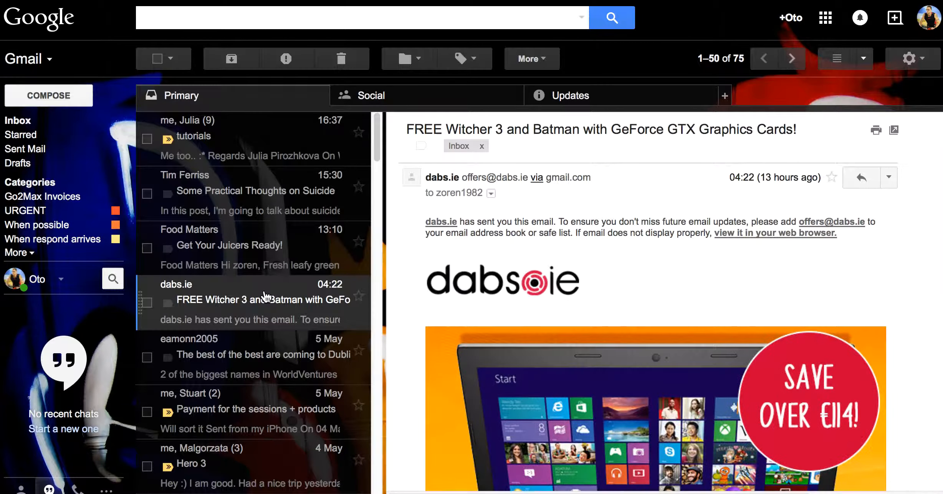
{"action": "left_click", "coordinate": [146, 304]}
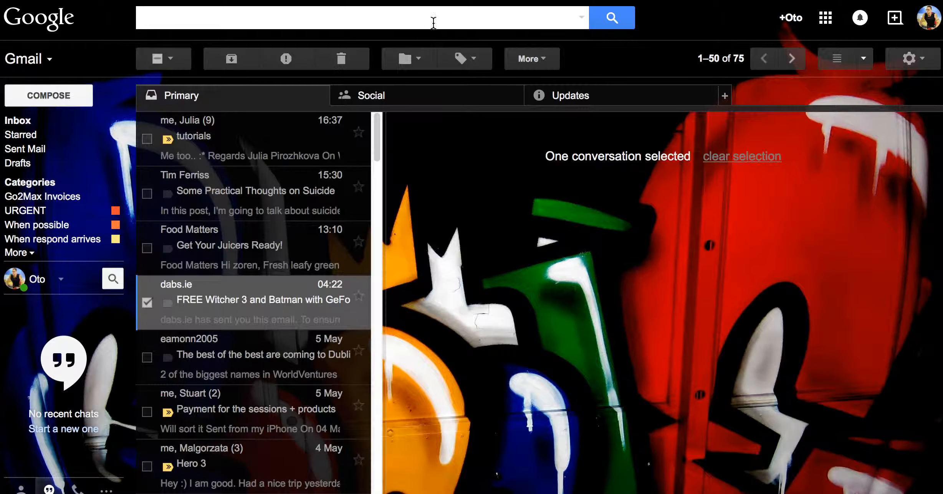
{"action": "left_click", "coordinate": [341, 59]}
- Preview more inbox conversations, including "The best of the best are coming to Dublin!", and set the layout back to No Split
{"action": "left_click", "coordinate": [259, 196]}
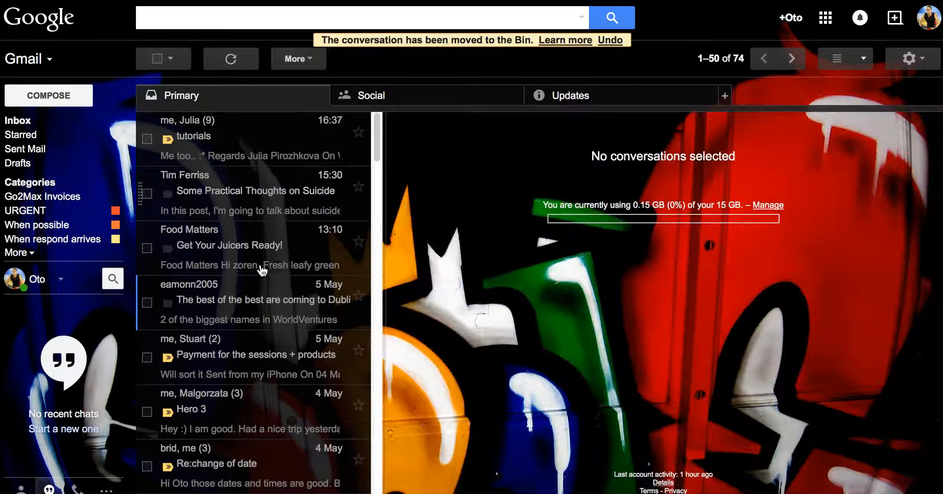
{"action": "left_click", "coordinate": [262, 249]}
{"action": "left_click", "coordinate": [277, 295]}
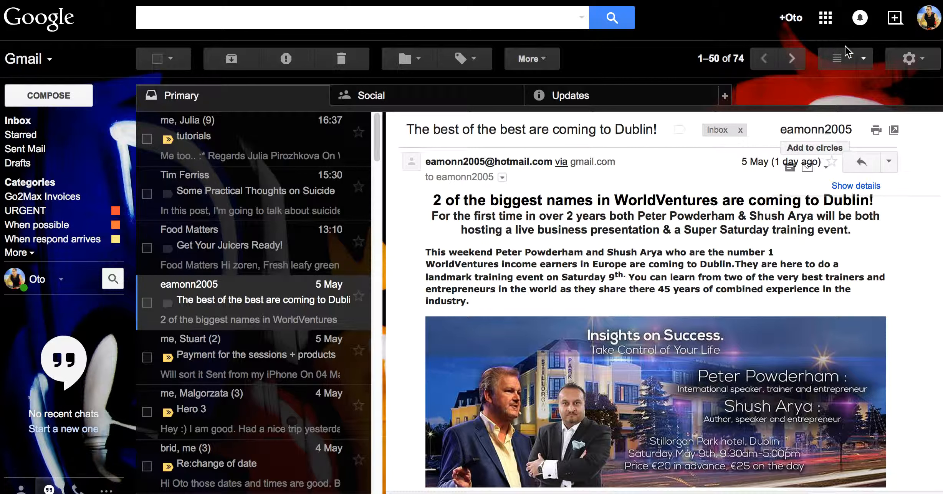
{"action": "left_click", "coordinate": [869, 59]}
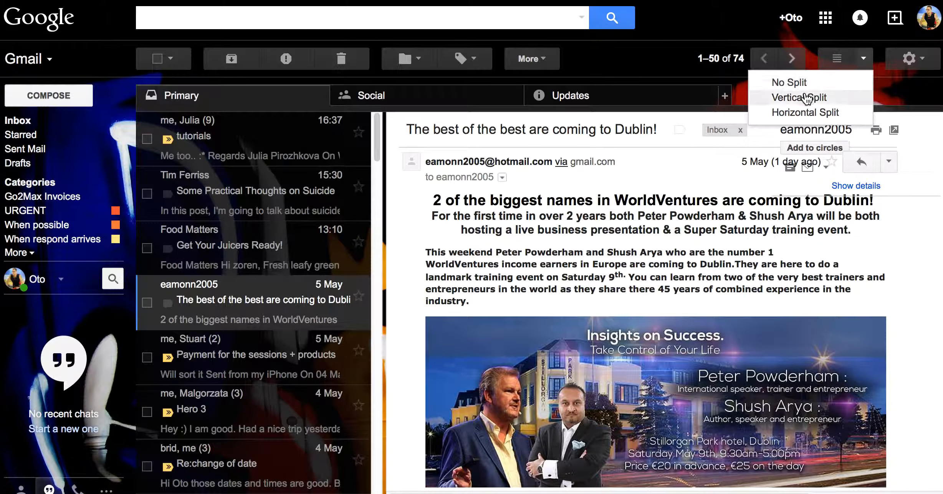
{"action": "left_click", "coordinate": [805, 81]}
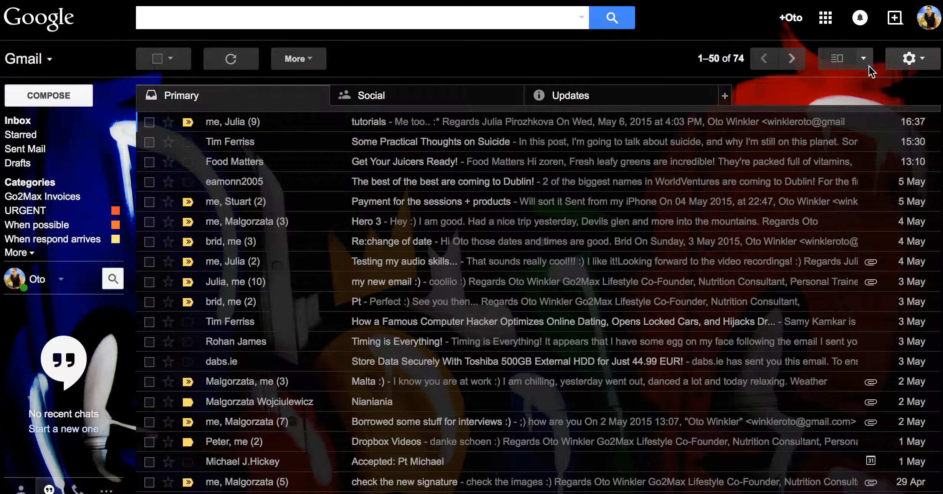
- Open the Labs section of the settings and look through the enabled and available labs to the end of the list
{"action": "left_click", "coordinate": [919, 62]}
{"action": "left_click", "coordinate": [851, 176]}
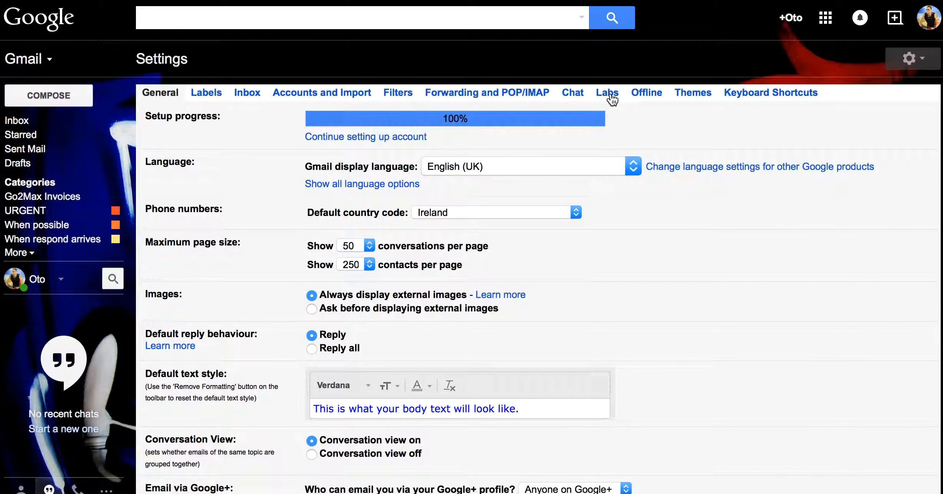
{"action": "left_click", "coordinate": [611, 98]}
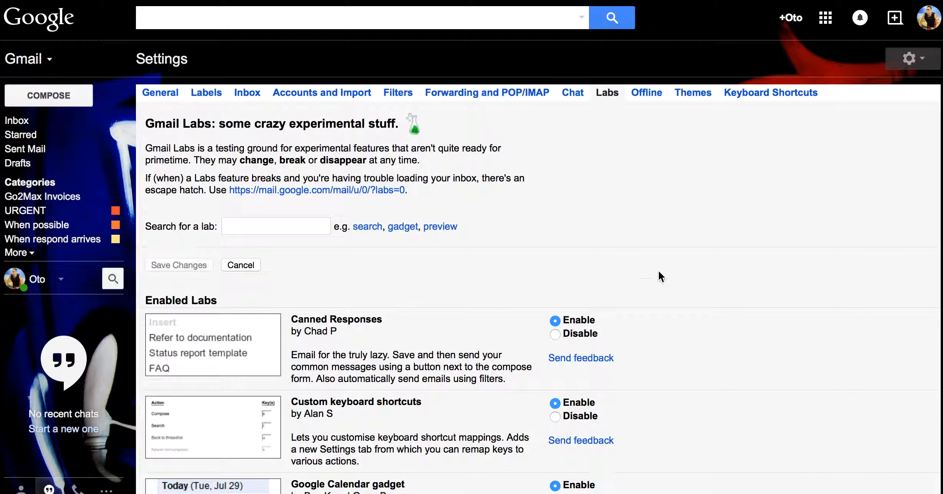
{"action": "scroll", "coordinate": [481, 380], "scroll_direction": "down", "scroll_amount": 3}
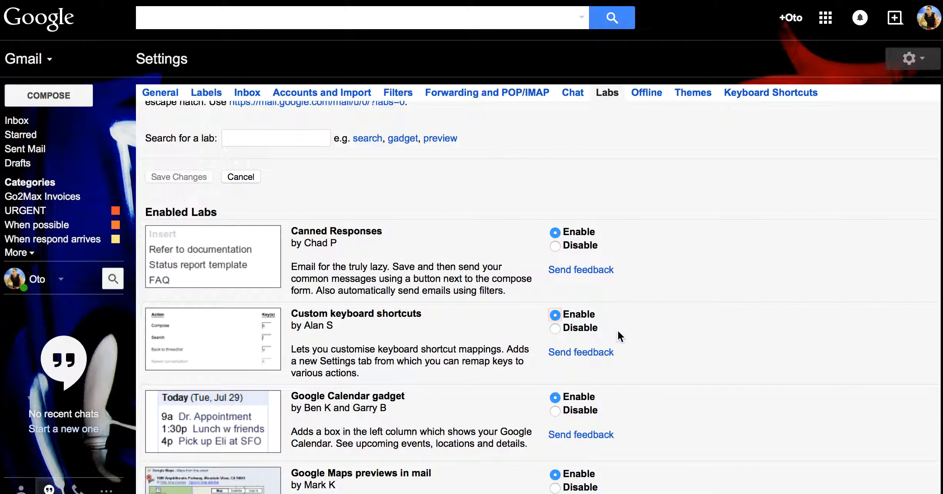
{"action": "scroll", "coordinate": [617, 330], "scroll_direction": "down", "scroll_amount": 10}
{"action": "scroll", "coordinate": [617, 330], "scroll_direction": "down", "scroll_amount": 2}
{"action": "scroll", "coordinate": [384, 337], "scroll_direction": "down", "scroll_amount": 16}
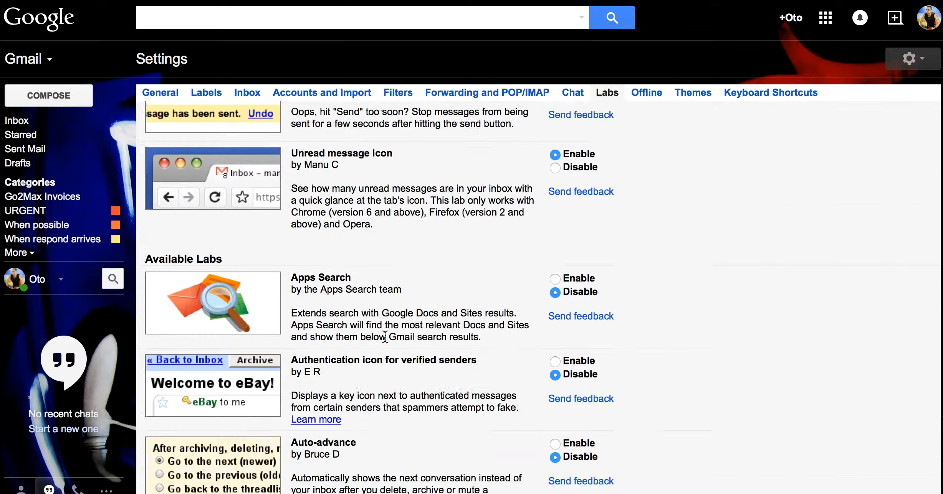
{"action": "scroll", "coordinate": [385, 338], "scroll_direction": "down", "scroll_amount": 7}
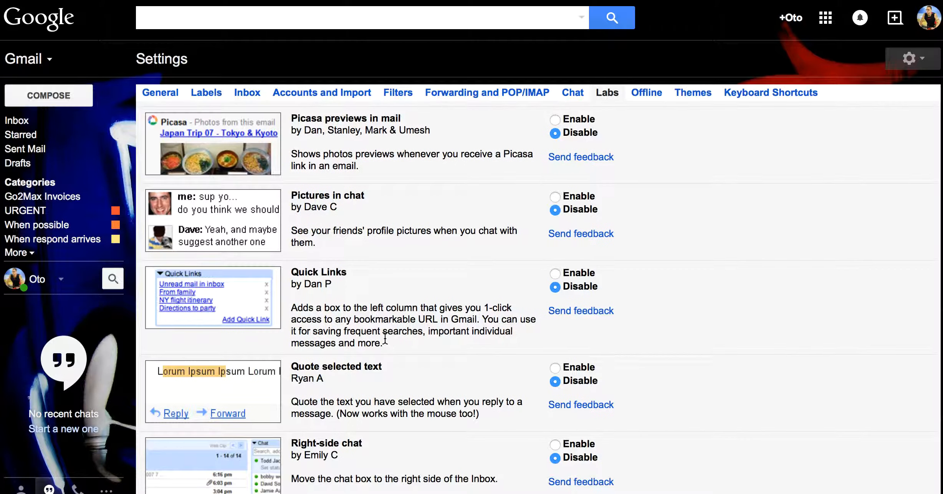
{"action": "scroll", "coordinate": [385, 337], "scroll_direction": "down", "scroll_amount": 7}
{"action": "scroll", "coordinate": [385, 338], "scroll_direction": "down", "scroll_amount": 6}
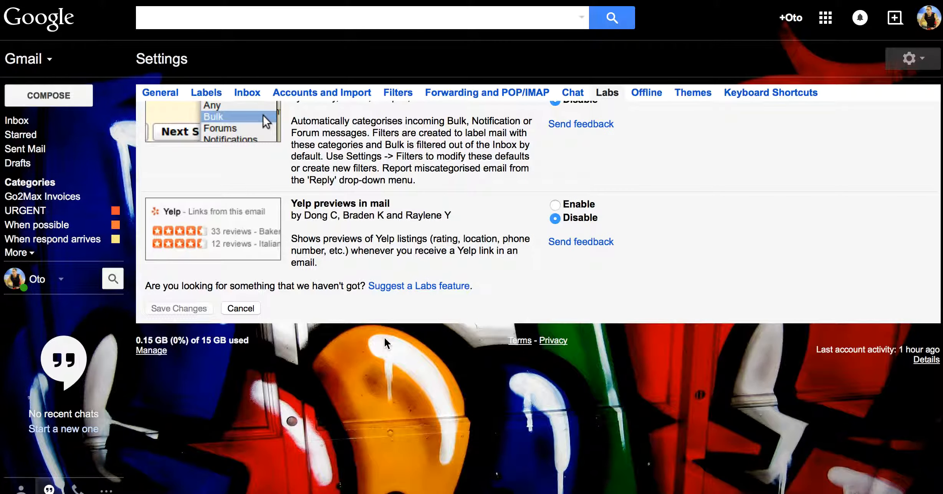
- Search the Labs page for "undo", highlight the Undo Send lab and its enable options, and leave the settings without saving
{"action": "key", "text": "ctrl+f"}
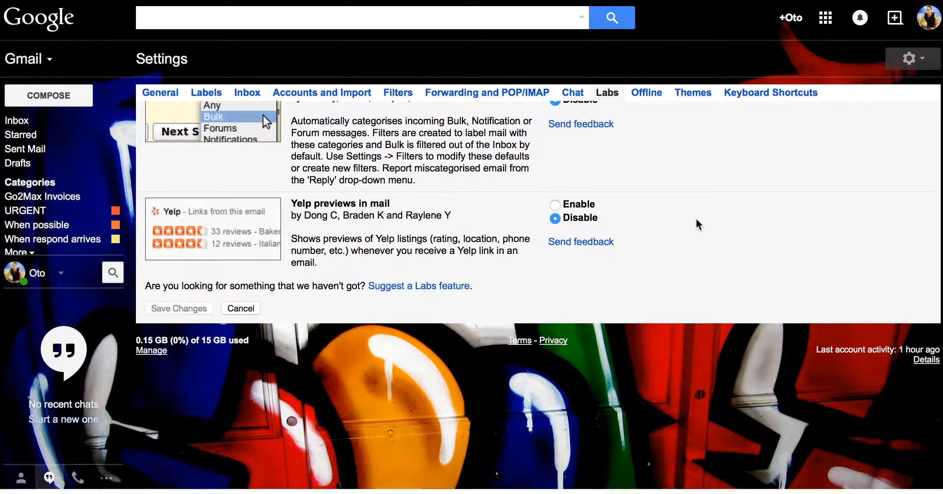
{"action": "type", "text": "undo"}
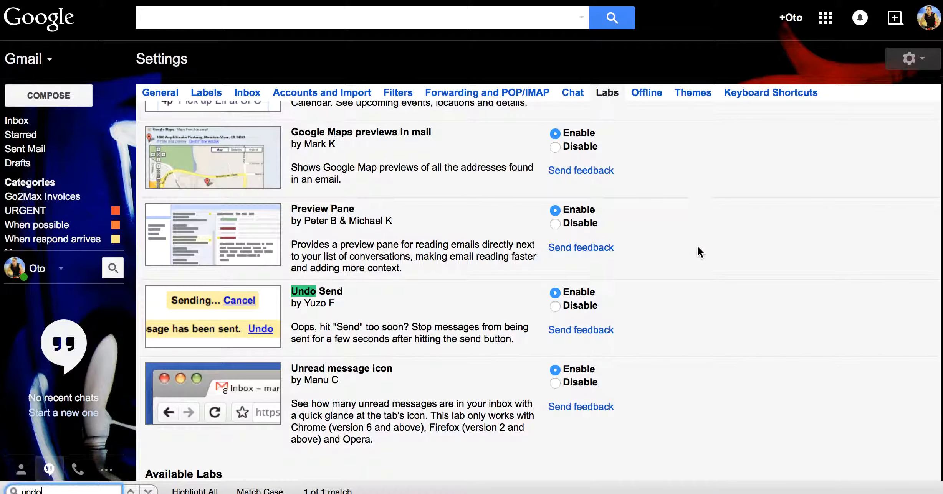
{"action": "left_click", "coordinate": [331, 292]}
{"action": "left_click_drag", "start_coordinate": [295, 290], "coordinate": [613, 284]}
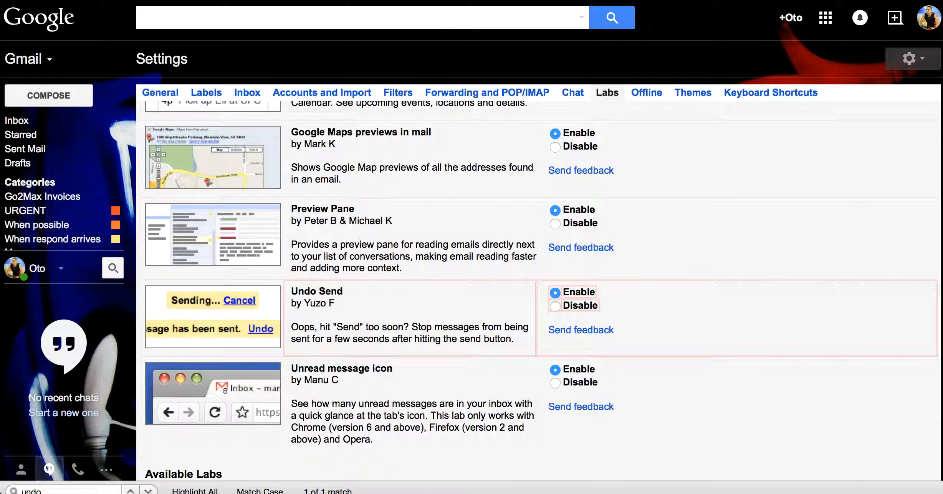
{"action": "key", "text": "Escape"}
{"action": "left_click", "coordinate": [667, 310]}
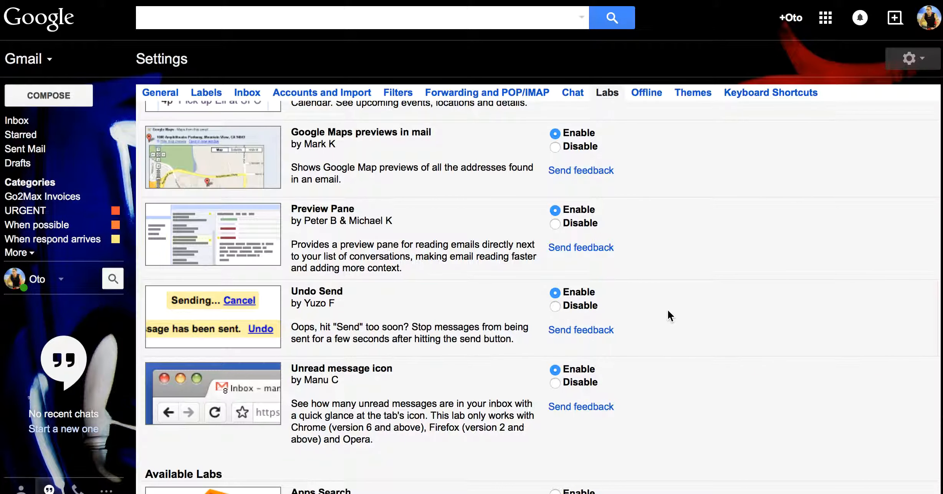
{"action": "scroll", "coordinate": [667, 310], "scroll_direction": "up", "scroll_amount": 10}
{"action": "scroll", "coordinate": [642, 293], "scroll_direction": "down", "scroll_amount": 20}
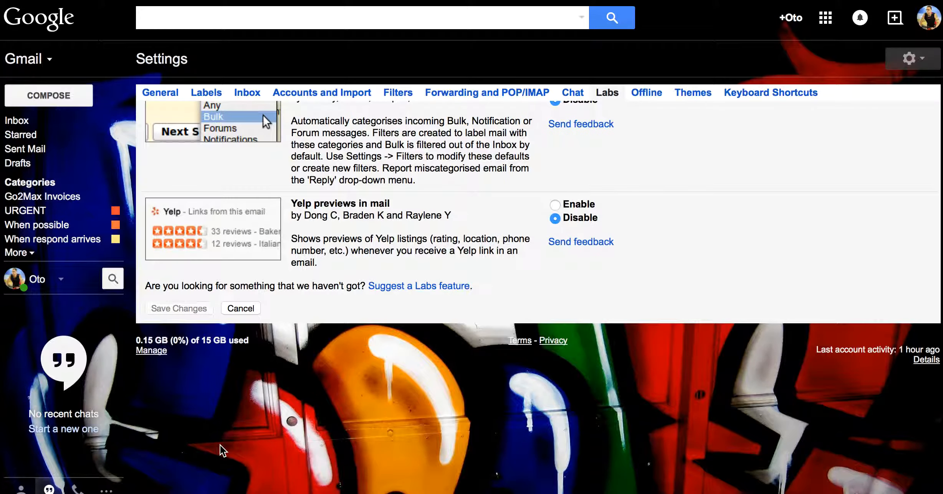
{"action": "left_click", "coordinate": [237, 307]}
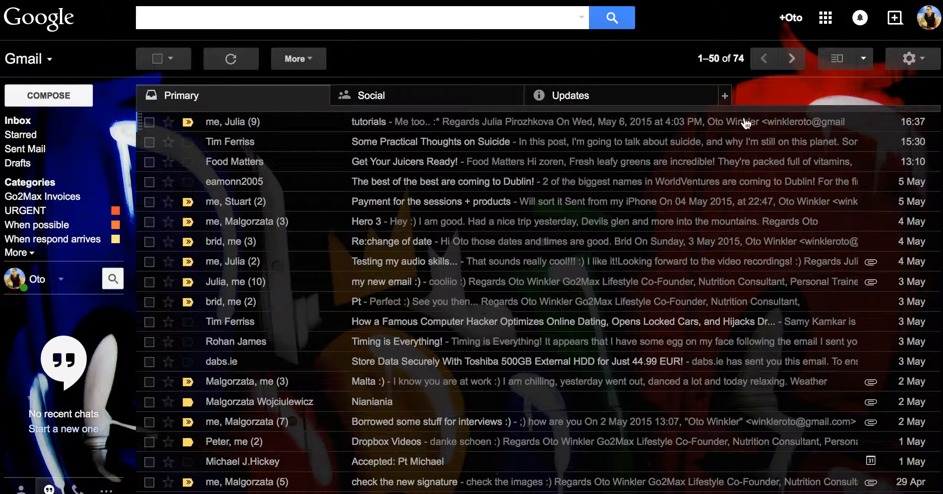
- Open the general settings and set the Undo Send cancellation period to 30 seconds
{"action": "left_click", "coordinate": [916, 64]}
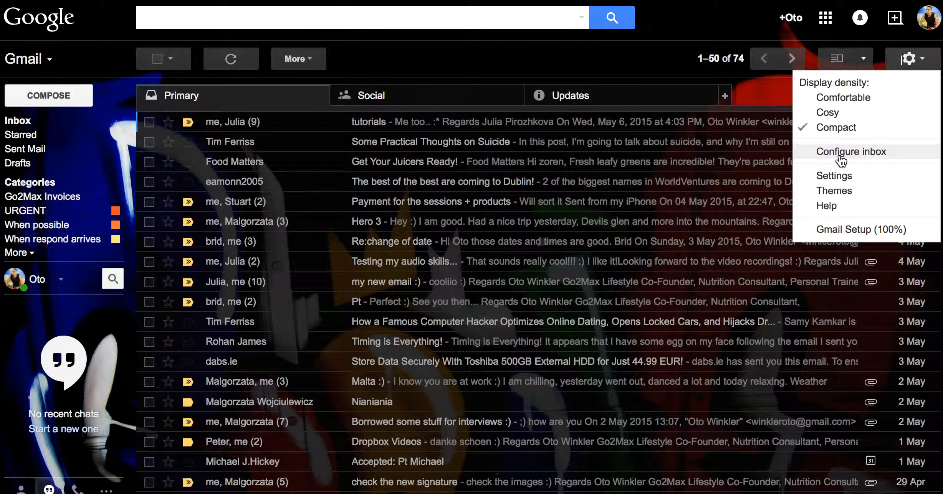
{"action": "left_click", "coordinate": [840, 176]}
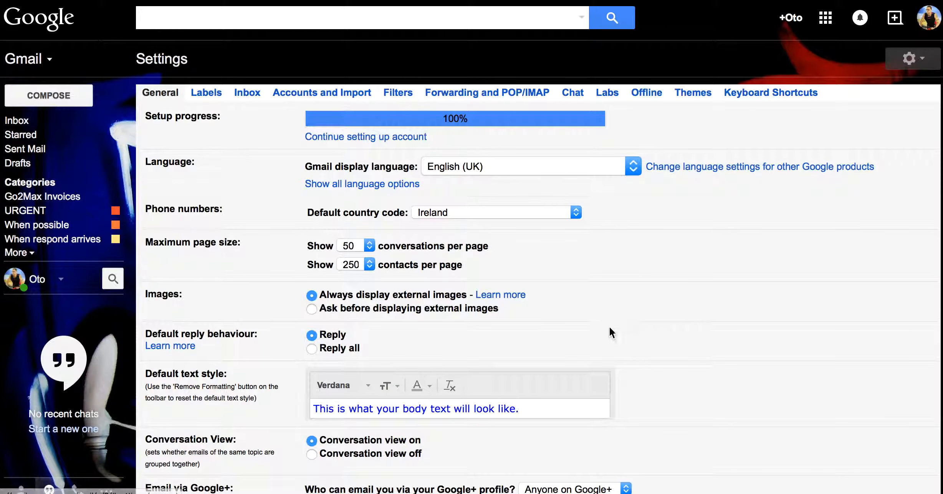
{"action": "scroll", "coordinate": [566, 329], "scroll_direction": "down", "scroll_amount": 1}
{"action": "scroll", "coordinate": [566, 328], "scroll_direction": "down", "scroll_amount": 10}
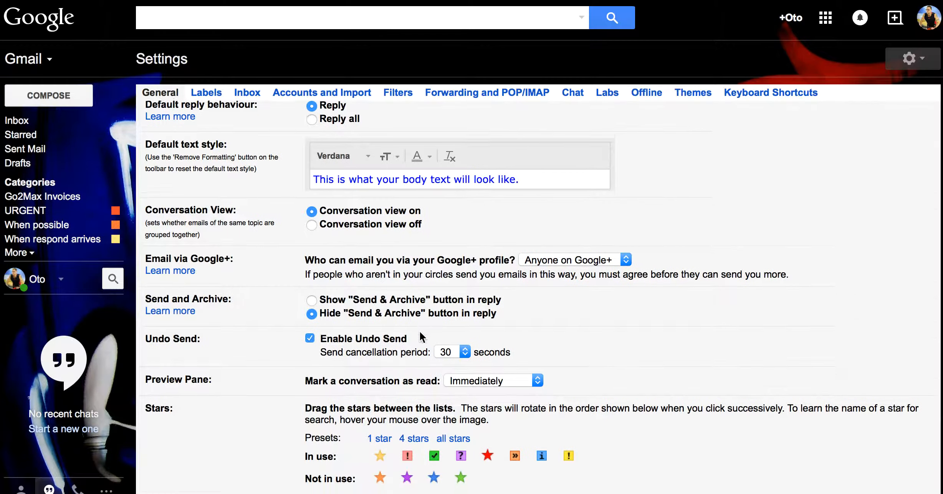
{"action": "scroll", "coordinate": [426, 327], "scroll_direction": "down", "scroll_amount": 1}
{"action": "left_click_drag", "start_coordinate": [147, 256], "coordinate": [346, 257]}
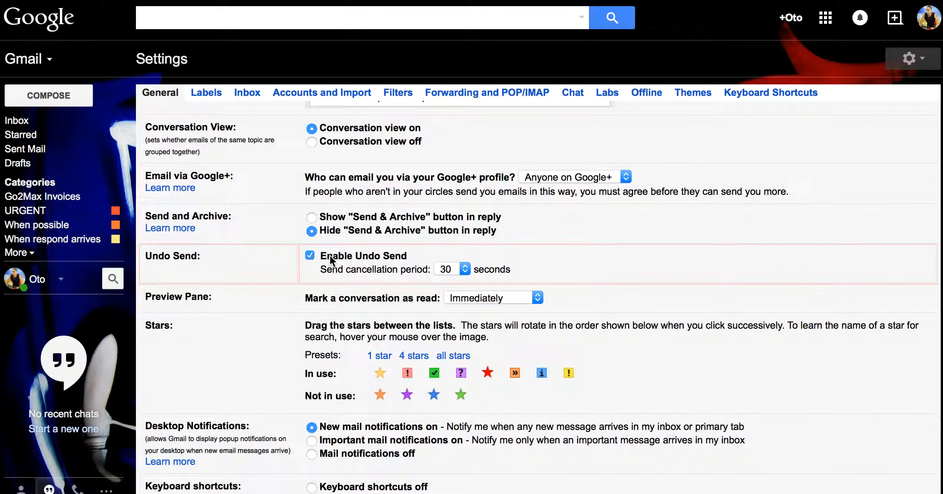
{"action": "left_click", "coordinate": [463, 269]}
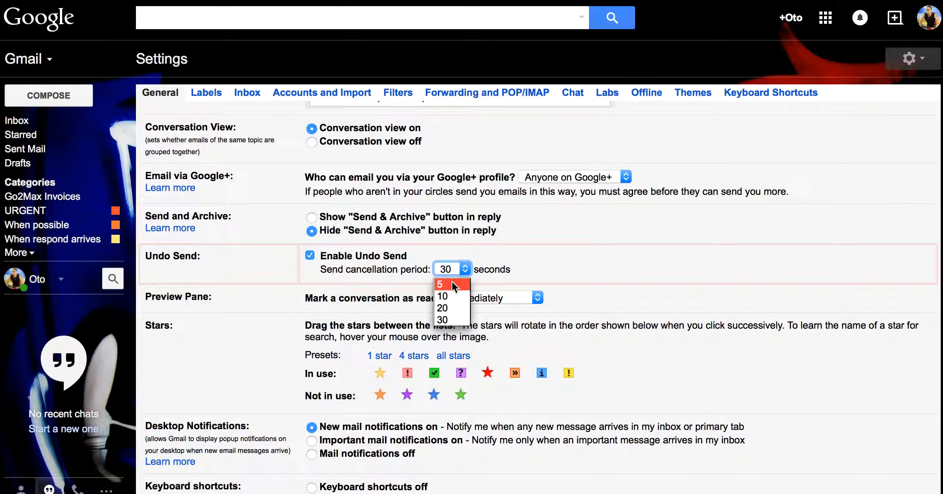
{"action": "left_click", "coordinate": [447, 318]}
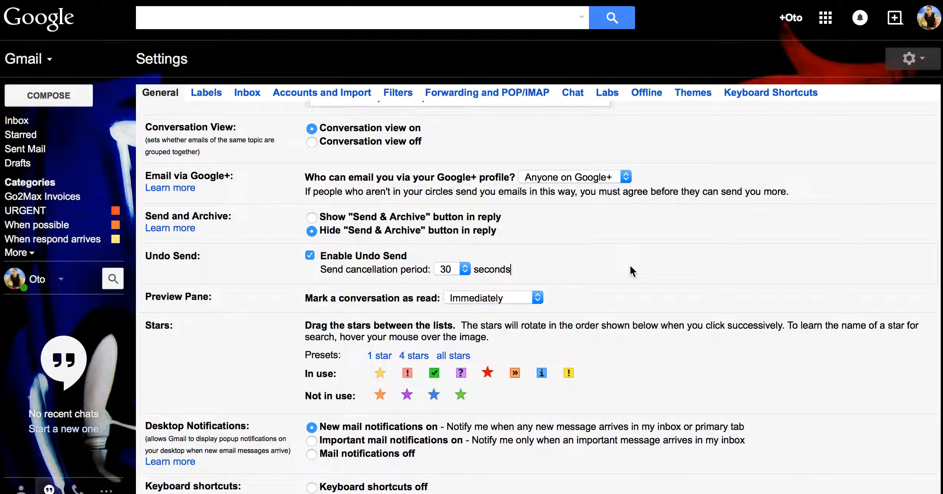
- Review the Stars and Desktop Notifications settings and select the option that turns keyboard shortcuts on
{"action": "scroll", "coordinate": [635, 271], "scroll_direction": "down", "scroll_amount": 3}
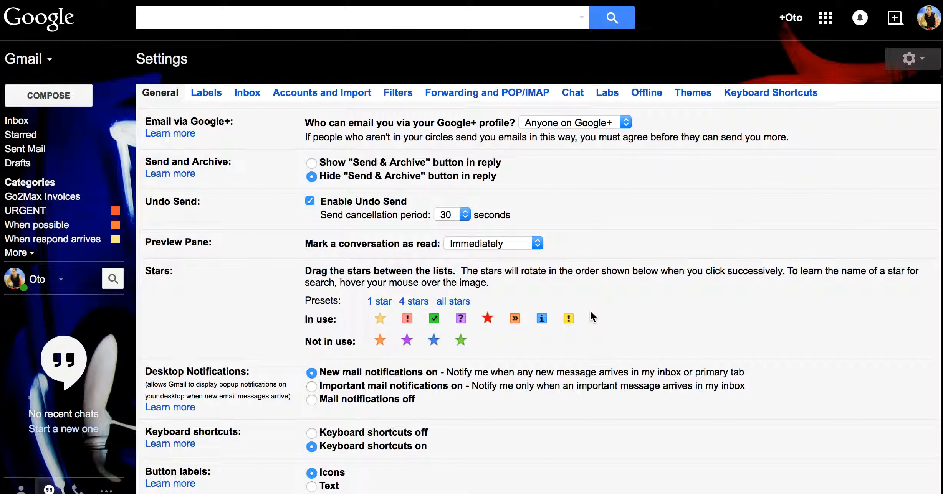
{"action": "scroll", "coordinate": [267, 421], "scroll_direction": "down", "scroll_amount": 3}
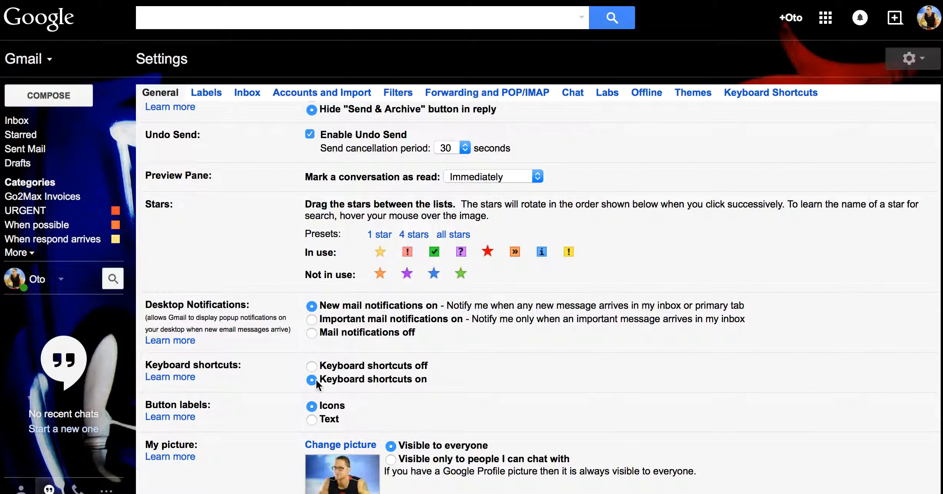
{"action": "left_click", "coordinate": [333, 379]}
- Review the People Widget and auto-complete contact settings, and examine the email signature by highlighting its text and photo
{"action": "scroll", "coordinate": [639, 403], "scroll_direction": "down", "scroll_amount": 10}
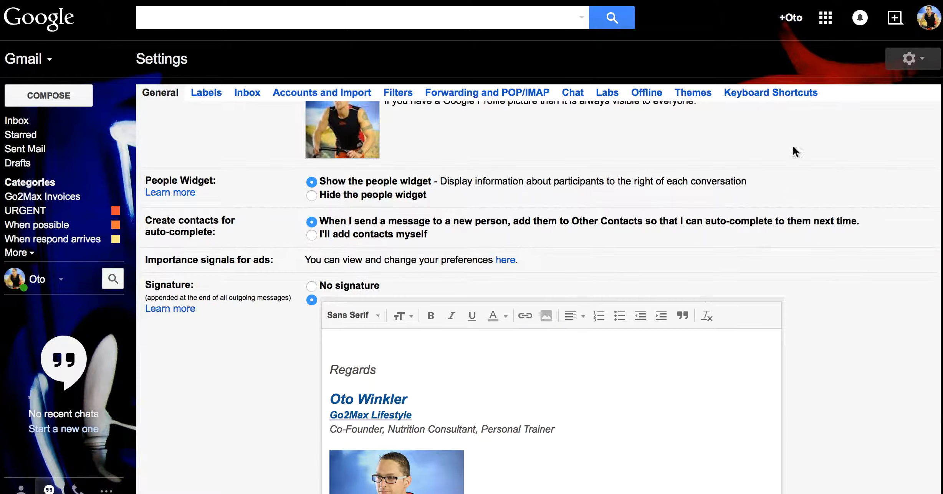
{"action": "scroll", "coordinate": [702, 193], "scroll_direction": "down", "scroll_amount": 1}
{"action": "scroll", "coordinate": [707, 188], "scroll_direction": "up", "scroll_amount": 1}
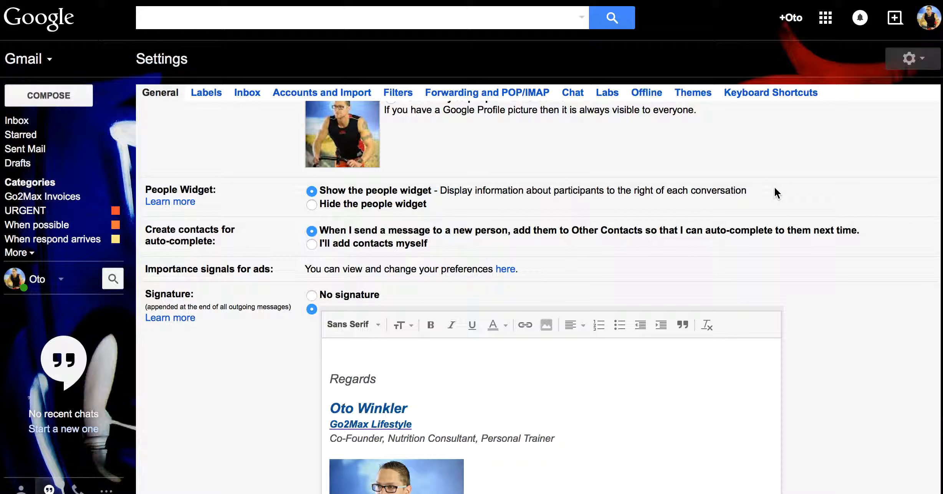
{"action": "scroll", "coordinate": [789, 223], "scroll_direction": "down", "scroll_amount": 4}
{"action": "scroll", "coordinate": [790, 230], "scroll_direction": "down", "scroll_amount": 1}
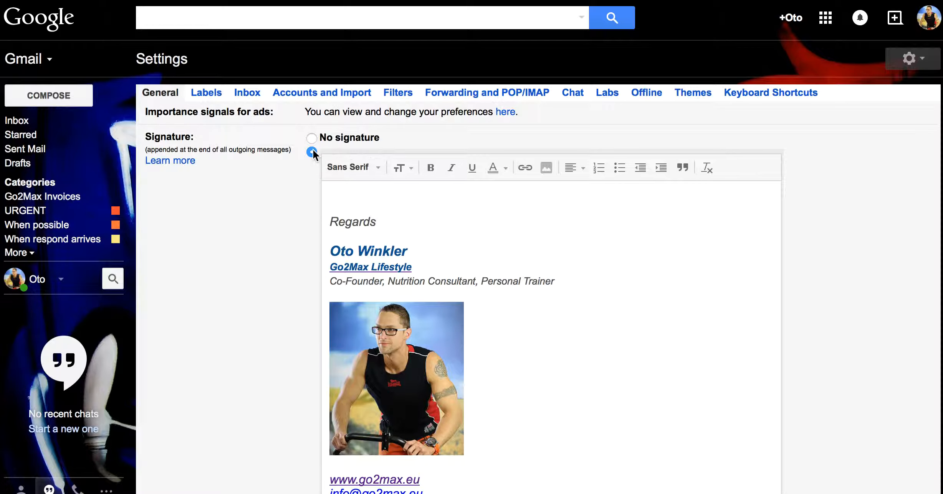
{"action": "scroll", "coordinate": [271, 252], "scroll_direction": "down", "scroll_amount": 2}
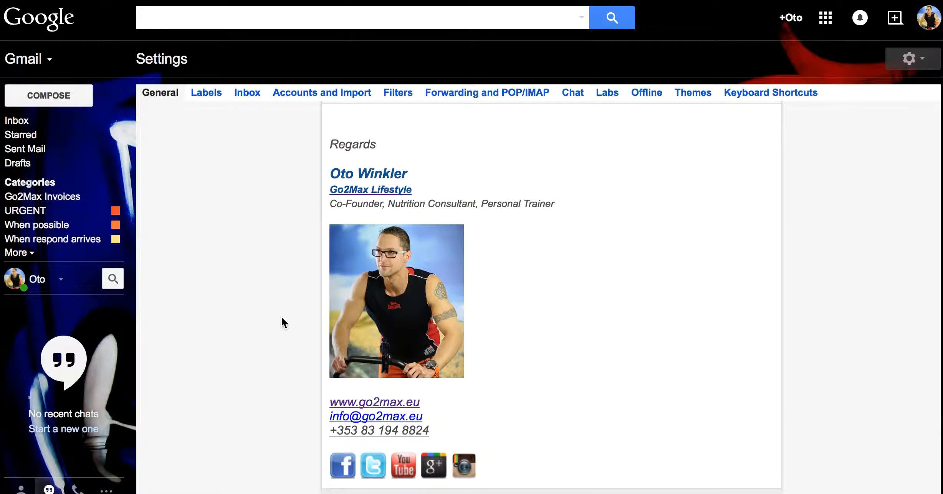
{"action": "mouse_move", "coordinate": [331, 143]}
{"action": "left_mouse_down"}
{"action": "mouse_move", "coordinate": [409, 175]}
{"action": "mouse_move", "coordinate": [495, 330]}
{"action": "mouse_move", "coordinate": [511, 297]}
{"action": "left_mouse_up"}
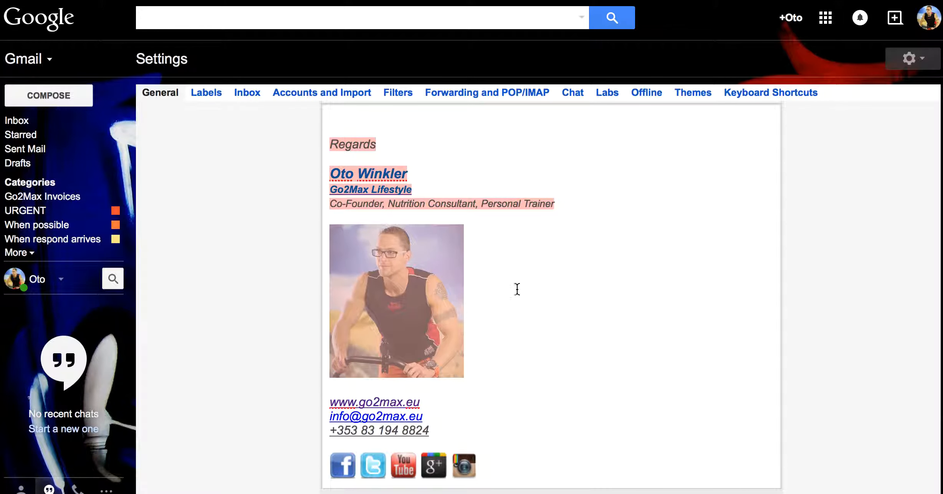
- Deselect the signature content, check its font options, and review the remaining general settings through Snippets, Out of Office AutoReply and outgoing message encoding
{"action": "scroll", "coordinate": [828, 243], "scroll_direction": "up", "scroll_amount": 5}
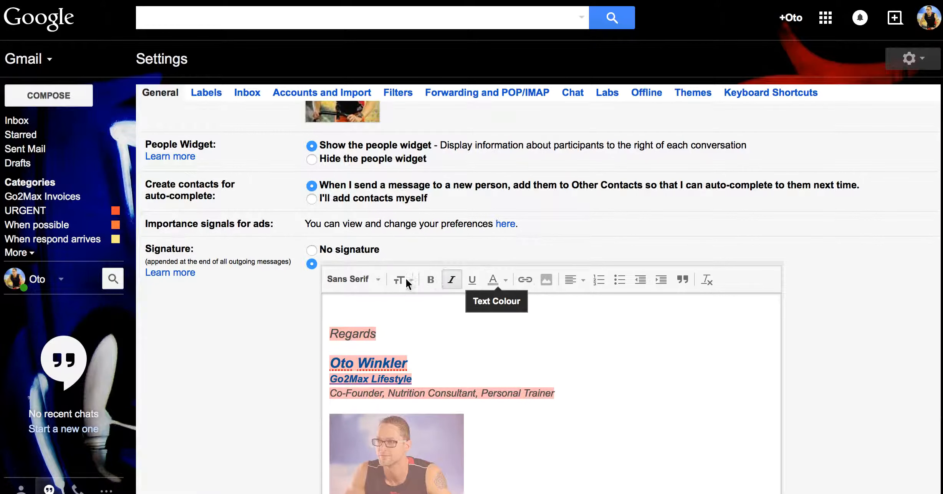
{"action": "left_click", "coordinate": [367, 309]}
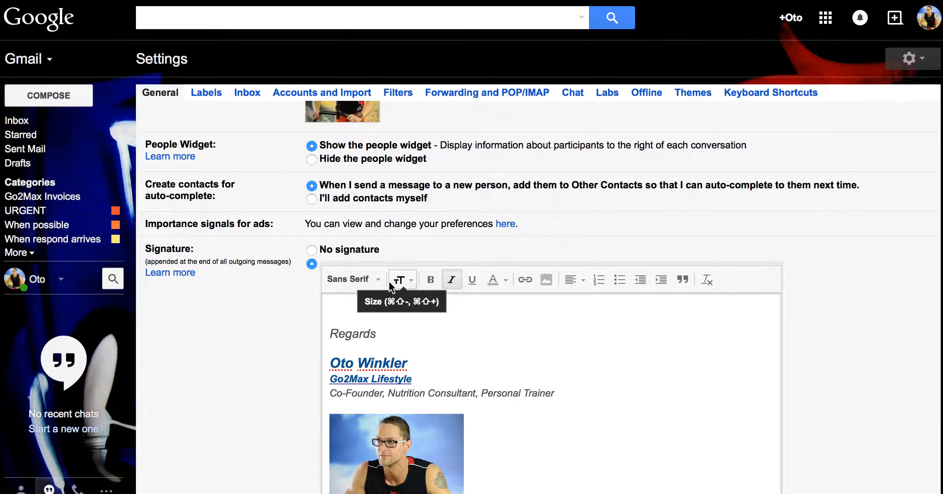
{"action": "left_click", "coordinate": [378, 279]}
{"action": "left_click", "coordinate": [378, 280]}
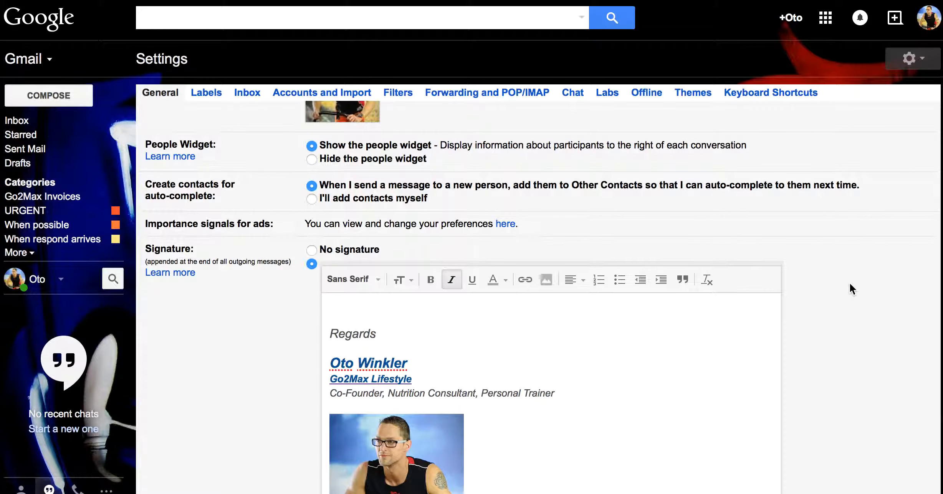
{"action": "scroll", "coordinate": [849, 283], "scroll_direction": "down", "scroll_amount": 12}
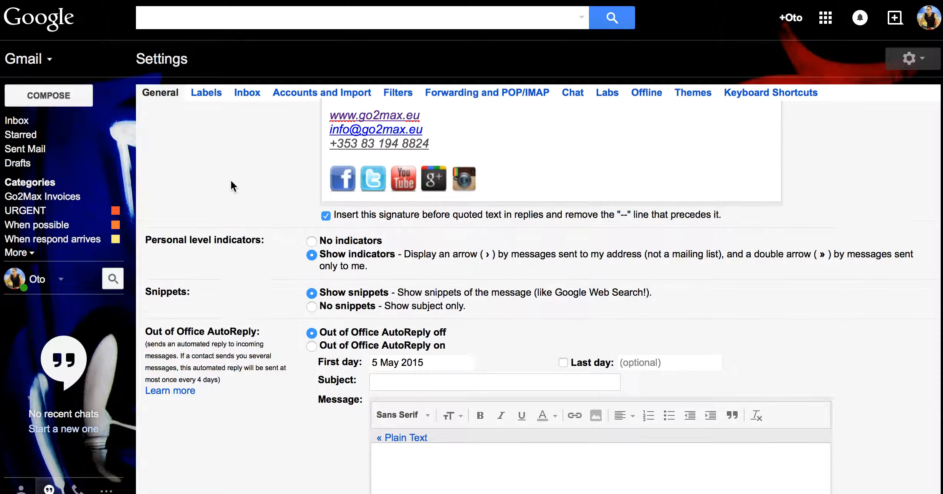
{"action": "scroll", "coordinate": [231, 179], "scroll_direction": "up", "scroll_amount": 6}
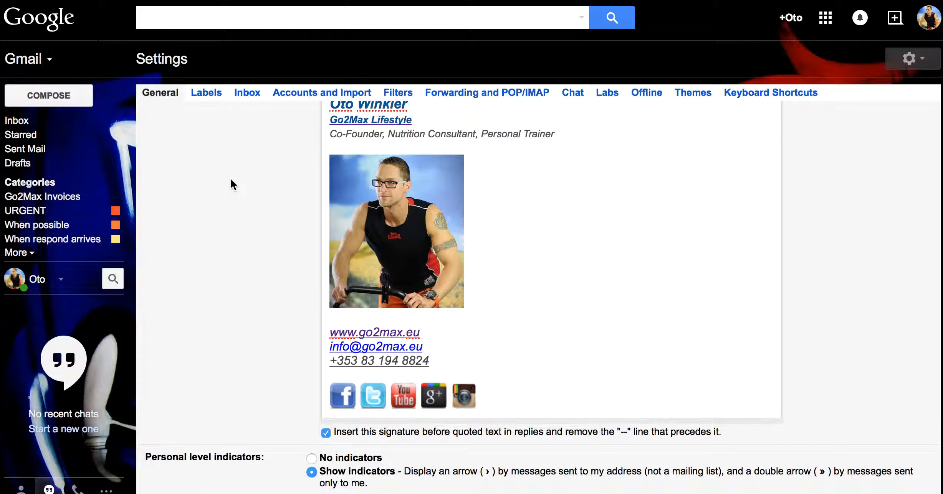
{"action": "scroll", "coordinate": [230, 179], "scroll_direction": "down", "scroll_amount": 10}
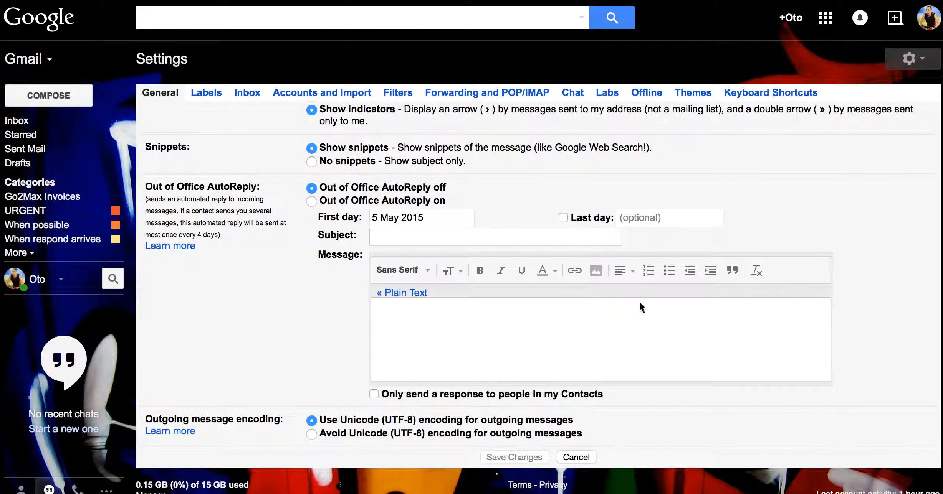
- Open the keyboard shortcuts settings and review the actions and their assigned keys
{"action": "left_click", "coordinate": [767, 89]}
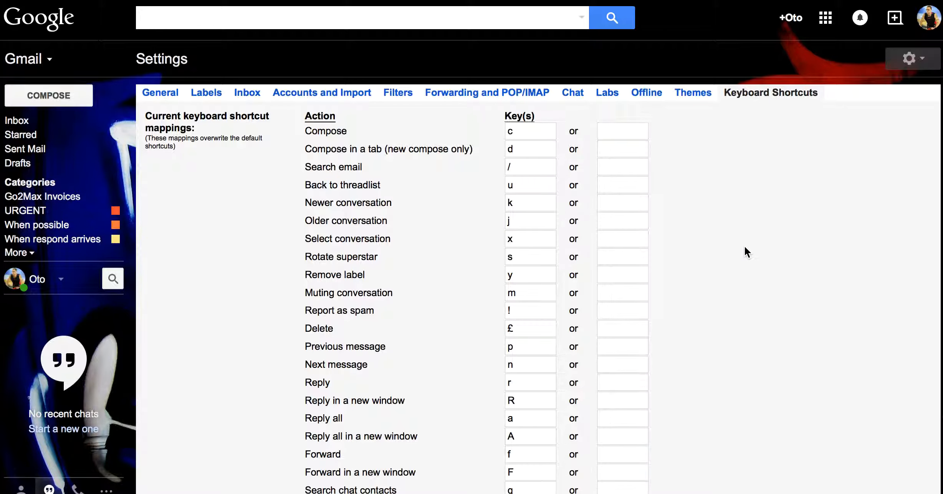
{"action": "scroll", "coordinate": [741, 251], "scroll_direction": "down", "scroll_amount": 5}
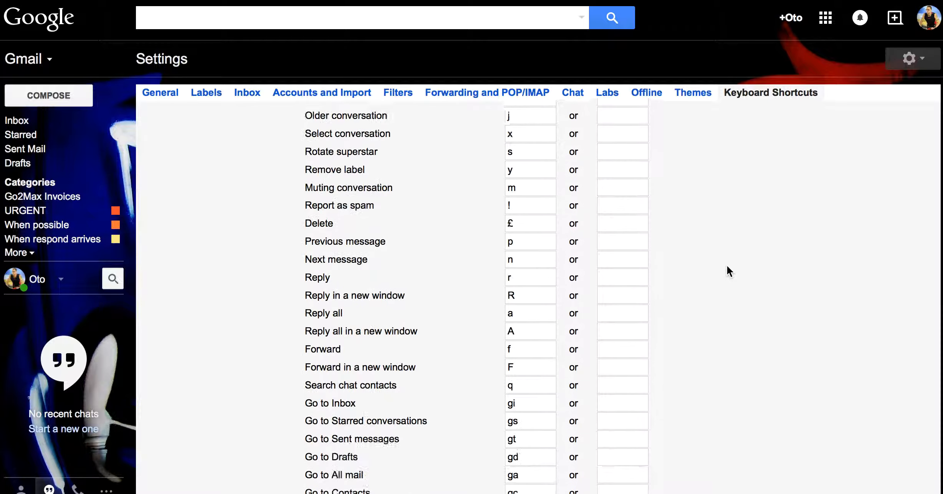
{"action": "scroll", "coordinate": [727, 266], "scroll_direction": "up", "scroll_amount": 3}
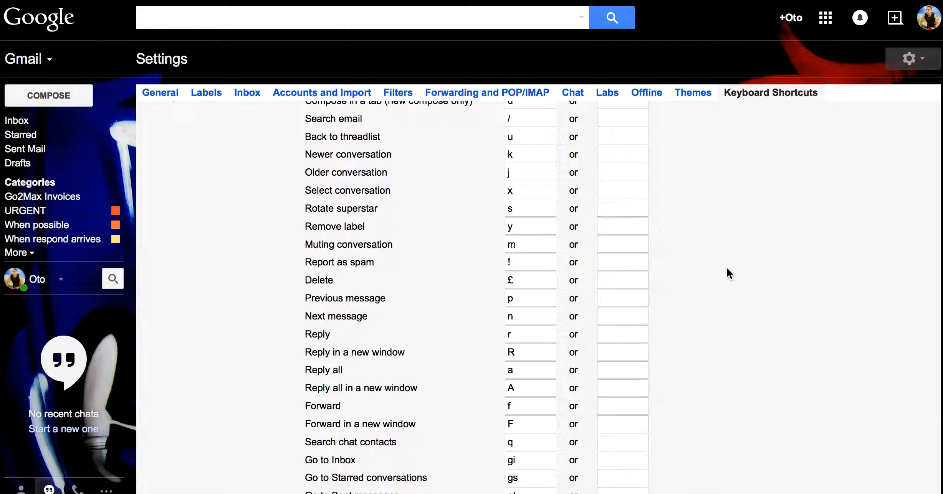
- Try £ as the alternative shortcut key for the Delete action, and clear that field again
{"action": "left_click_drag", "start_coordinate": [527, 282], "coordinate": [502, 281]}
{"action": "left_click", "coordinate": [628, 280]}
{"action": "type", "text": "£"}
{"action": "key", "text": "BackSpace"}
- Review the rest of the keyboard shortcut mappings down to Open phone, and leave the settings without saving
{"action": "scroll", "coordinate": [745, 304], "scroll_direction": "down", "scroll_amount": 5}
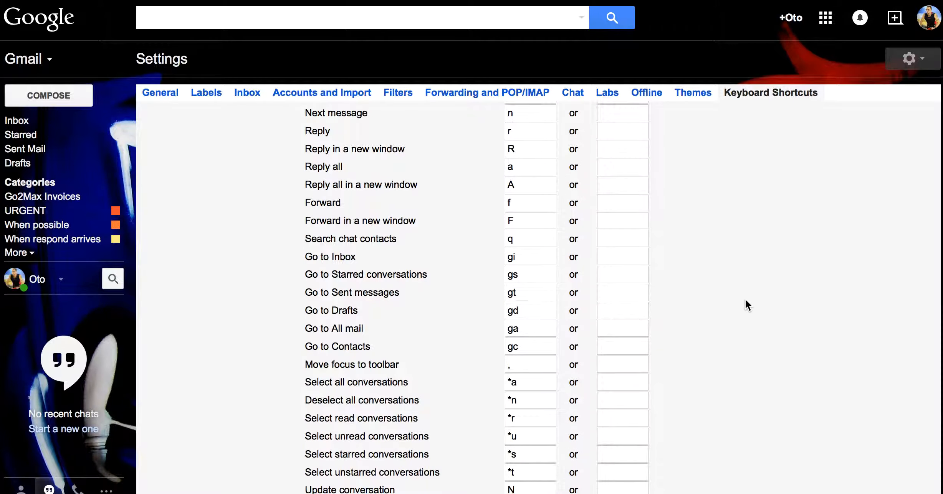
{"action": "scroll", "coordinate": [745, 298], "scroll_direction": "down", "scroll_amount": 8}
{"action": "scroll", "coordinate": [744, 298], "scroll_direction": "down", "scroll_amount": 4}
{"action": "scroll", "coordinate": [748, 296], "scroll_direction": "up", "scroll_amount": 18}
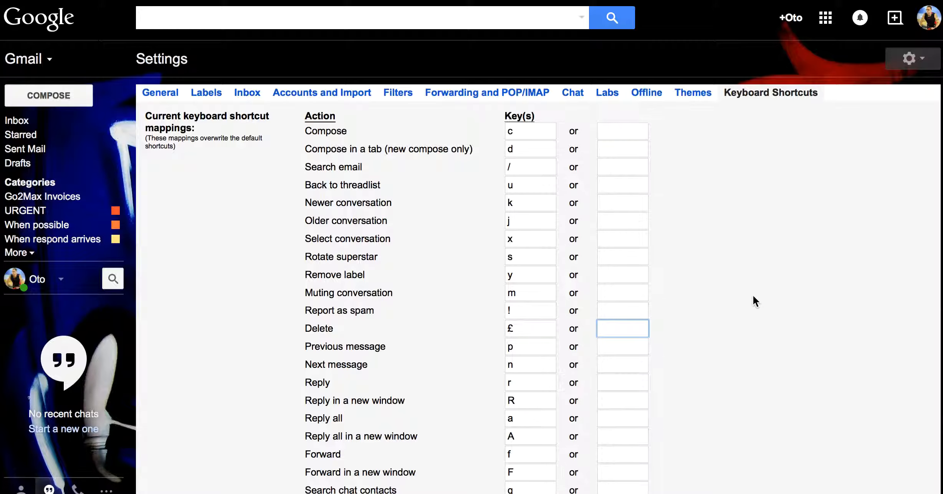
{"action": "scroll", "coordinate": [759, 290], "scroll_direction": "down", "scroll_amount": 20}
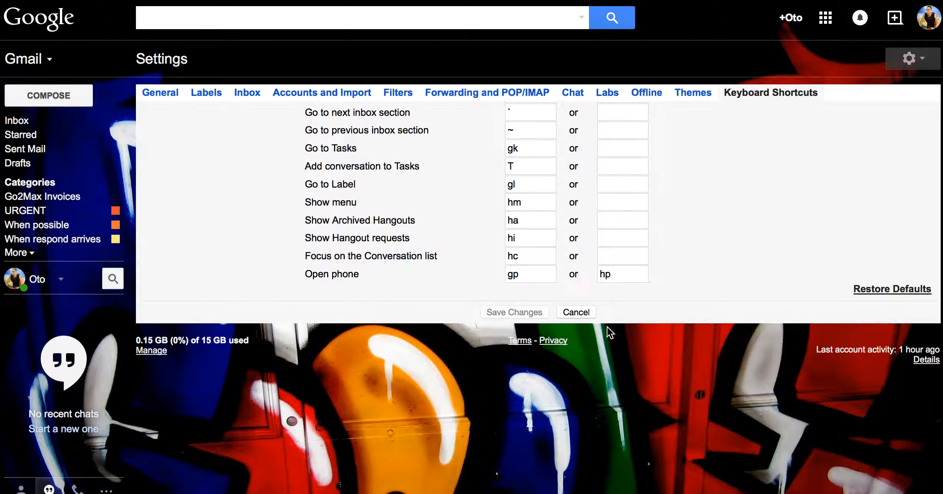
{"action": "left_click", "coordinate": [572, 312]}
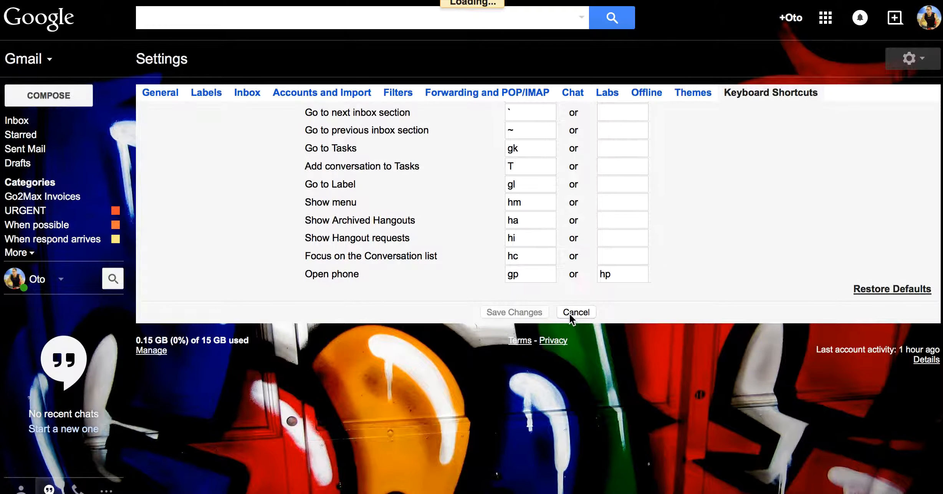